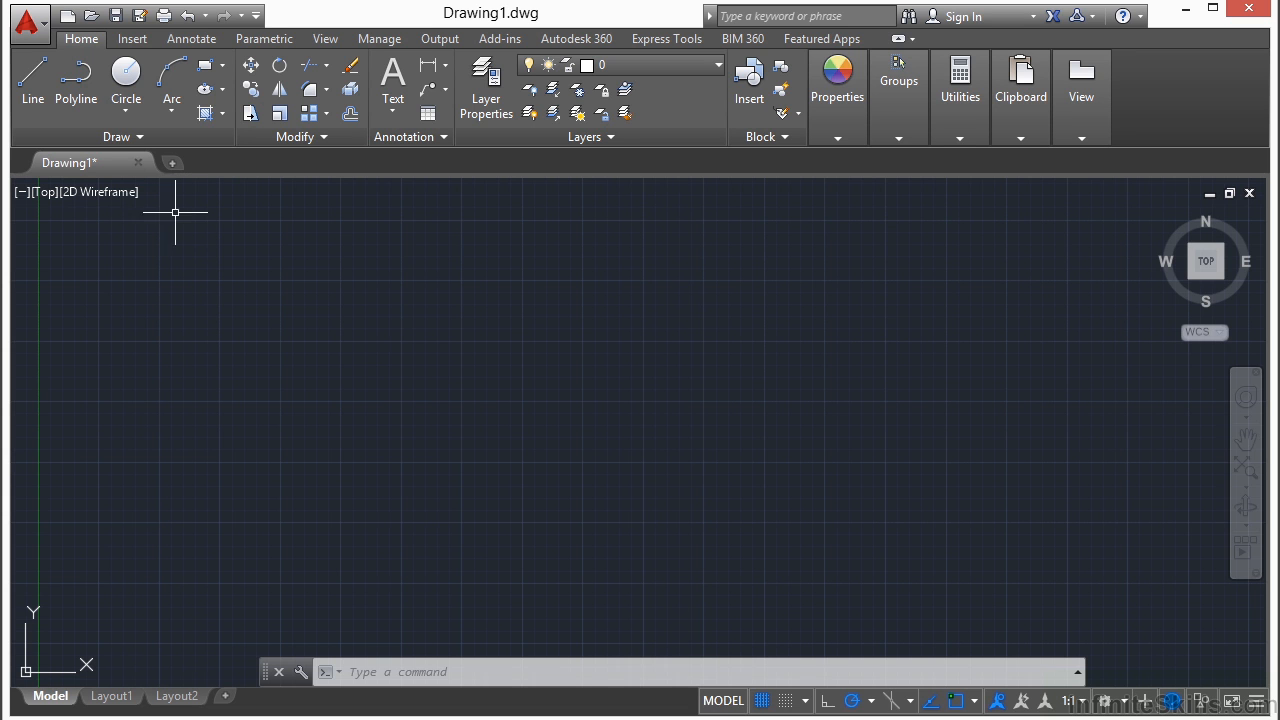
Start a new drawing from the acad.dwt template
{"action": "left_click", "coordinate": [172, 162]}
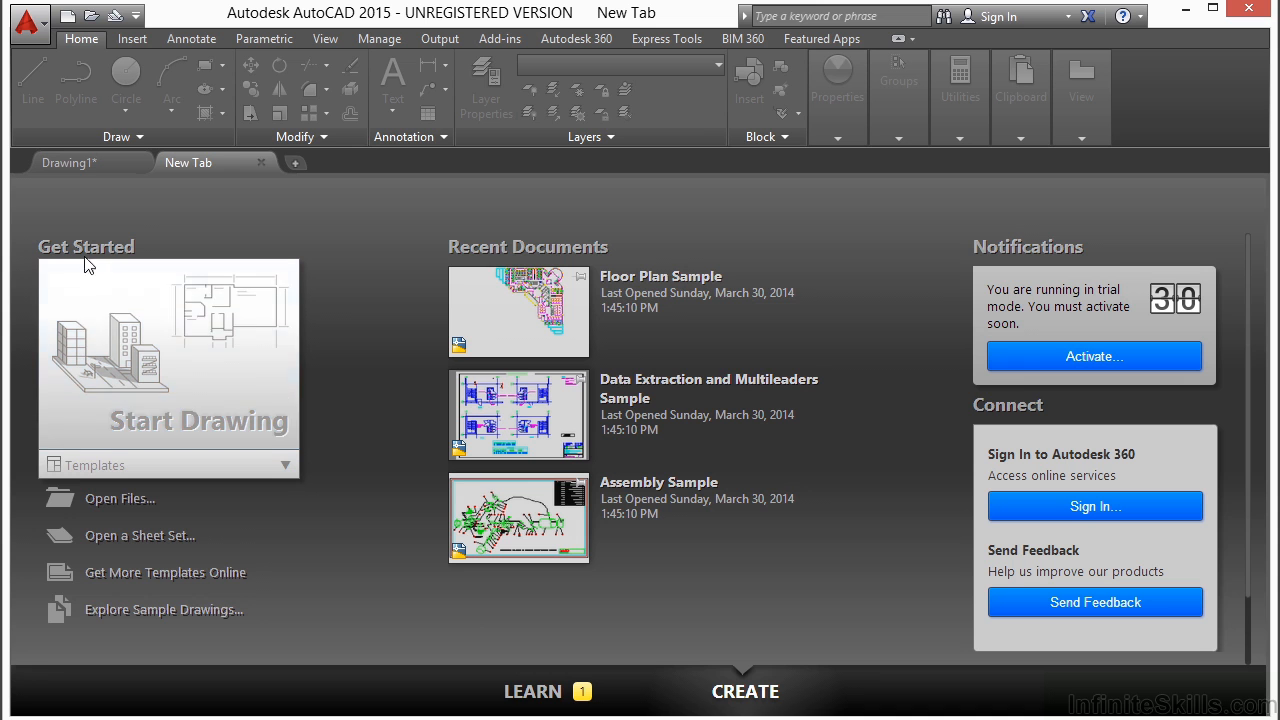
{"action": "left_click", "coordinate": [110, 475]}
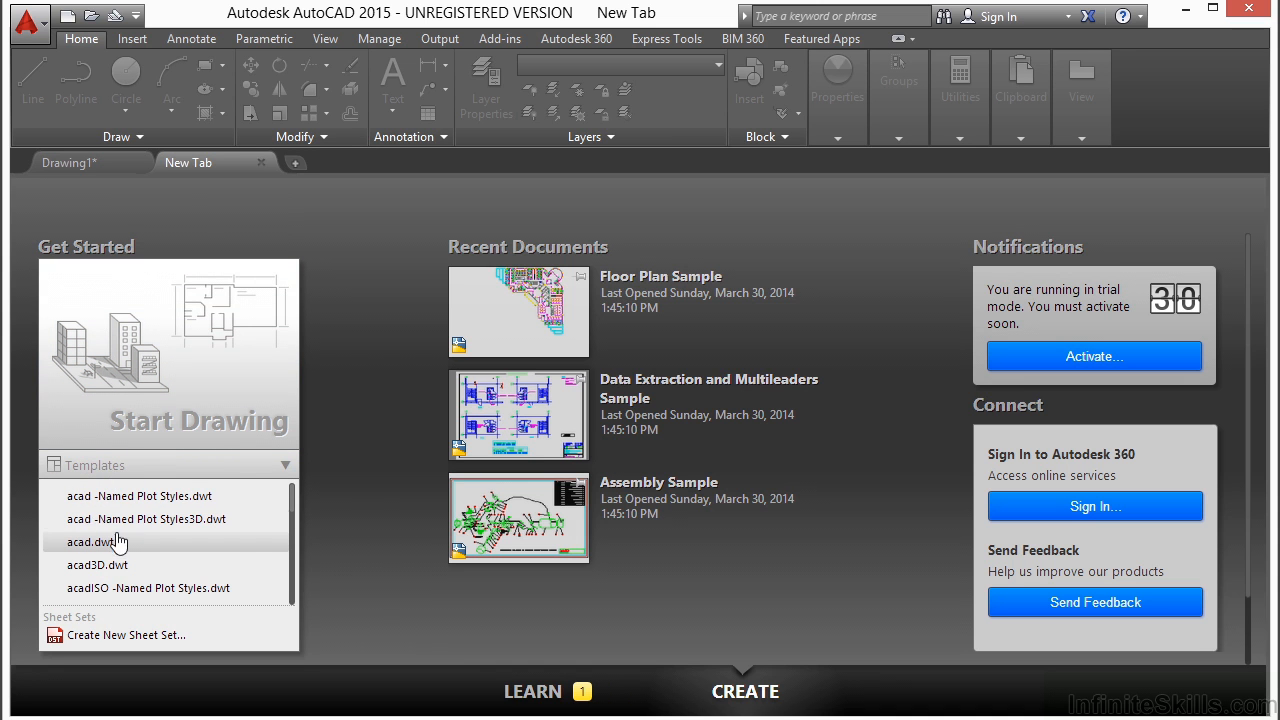
{"action": "left_click", "coordinate": [117, 548]}
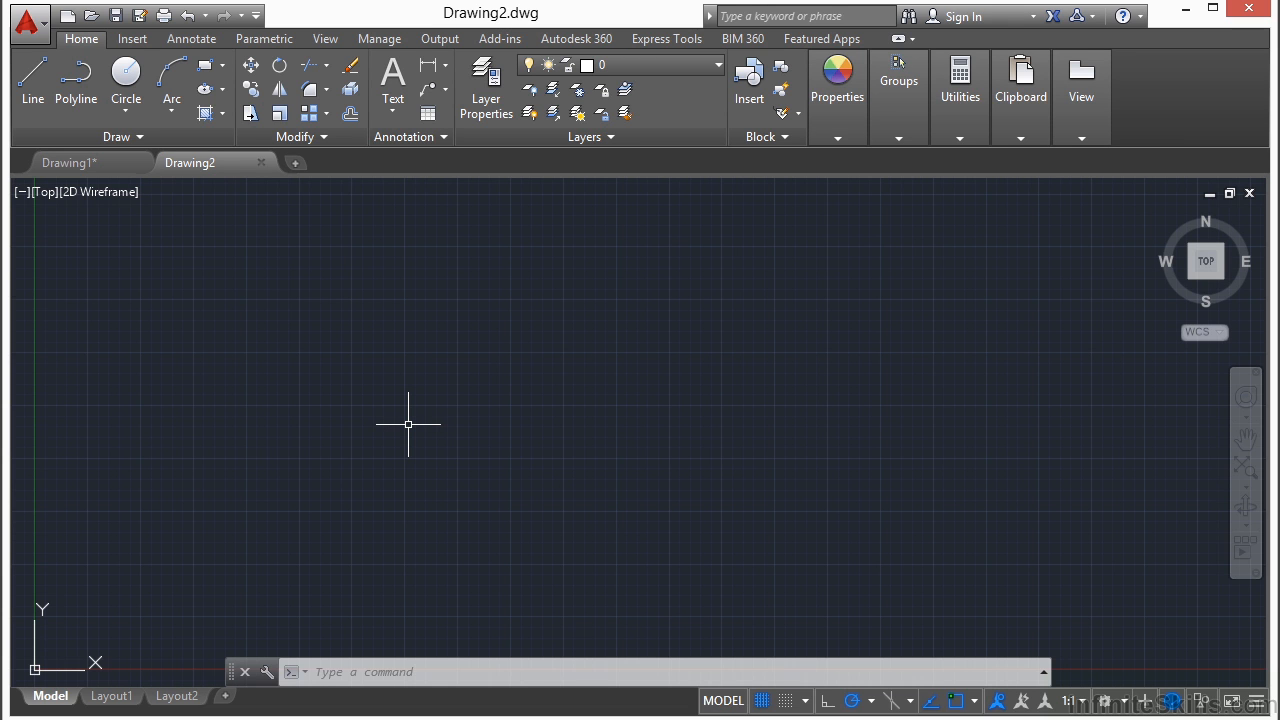
Toggle Ortho mode on and off several times, ending with it on
{"action": "key", "text": "F8"}
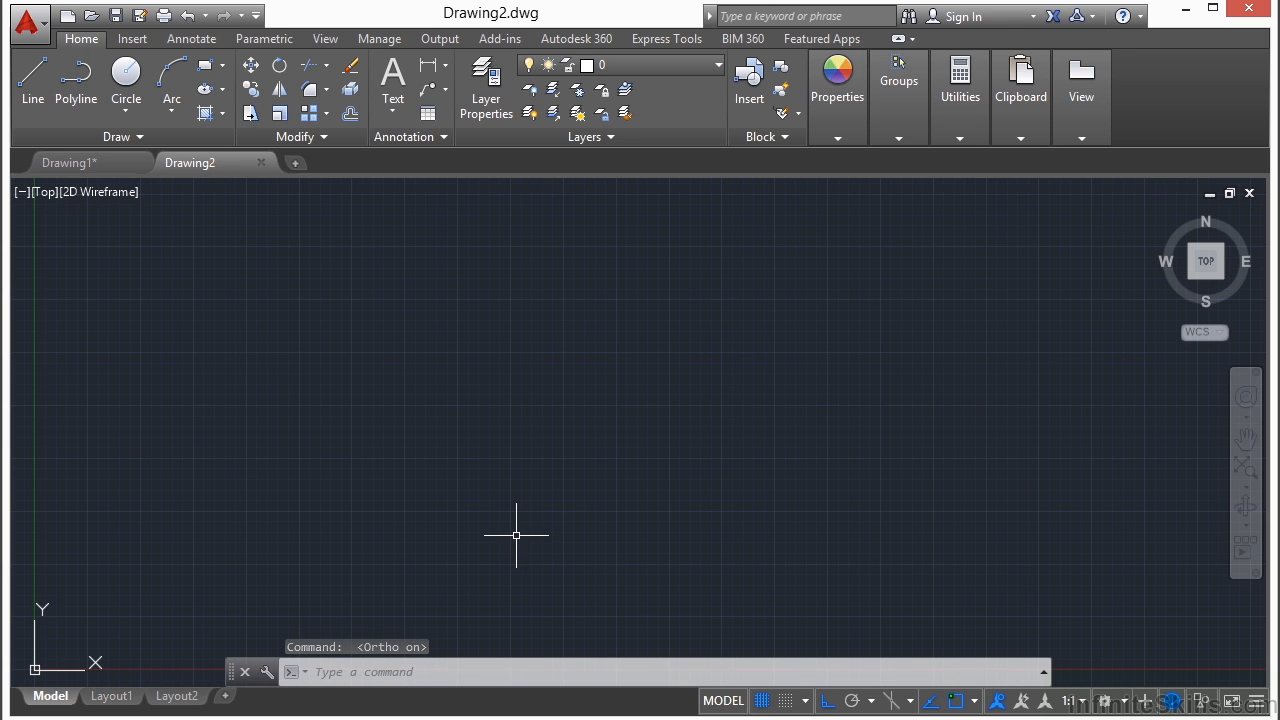
{"action": "key", "text": "F8"}
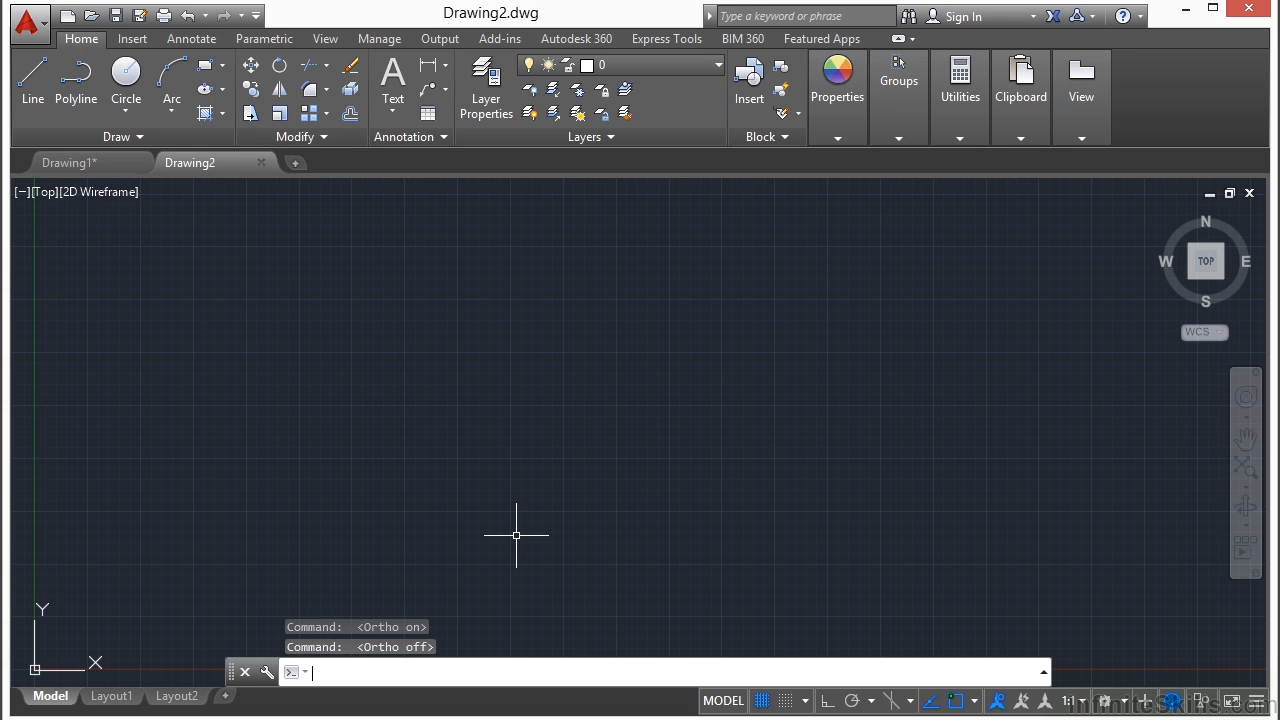
{"action": "key", "text": "F8"}
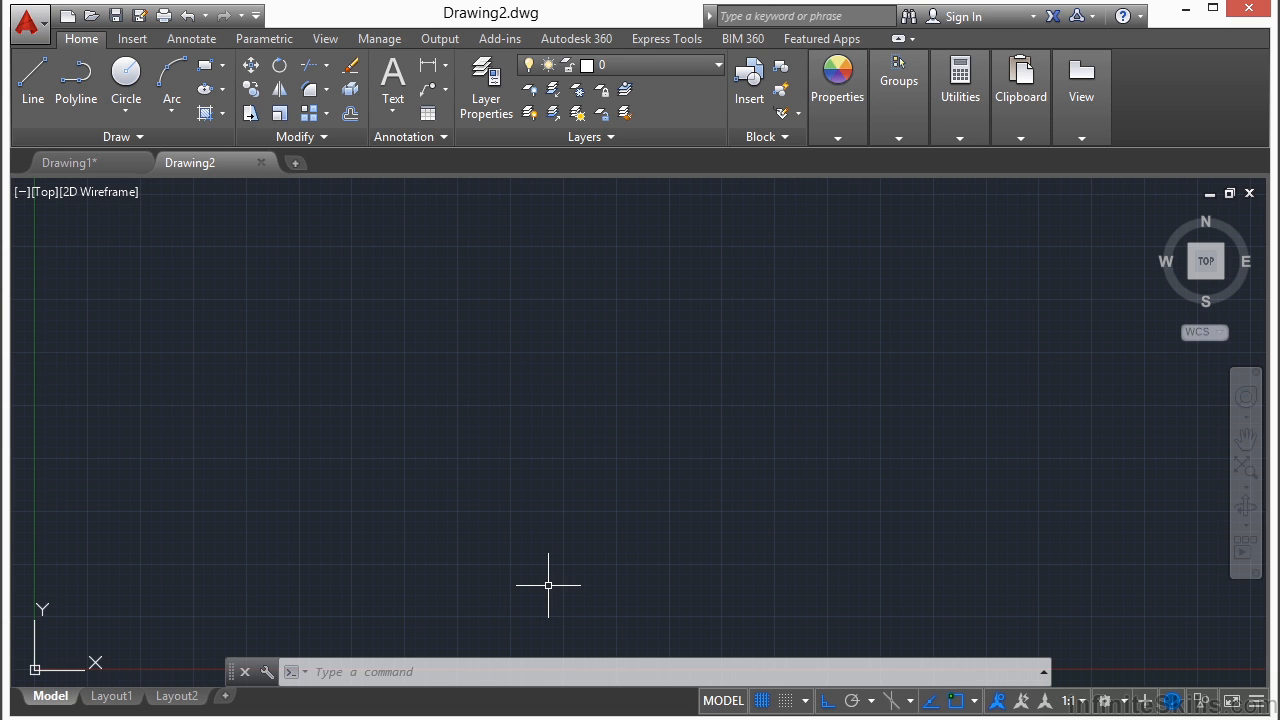
{"action": "left_click", "coordinate": [834, 704]}
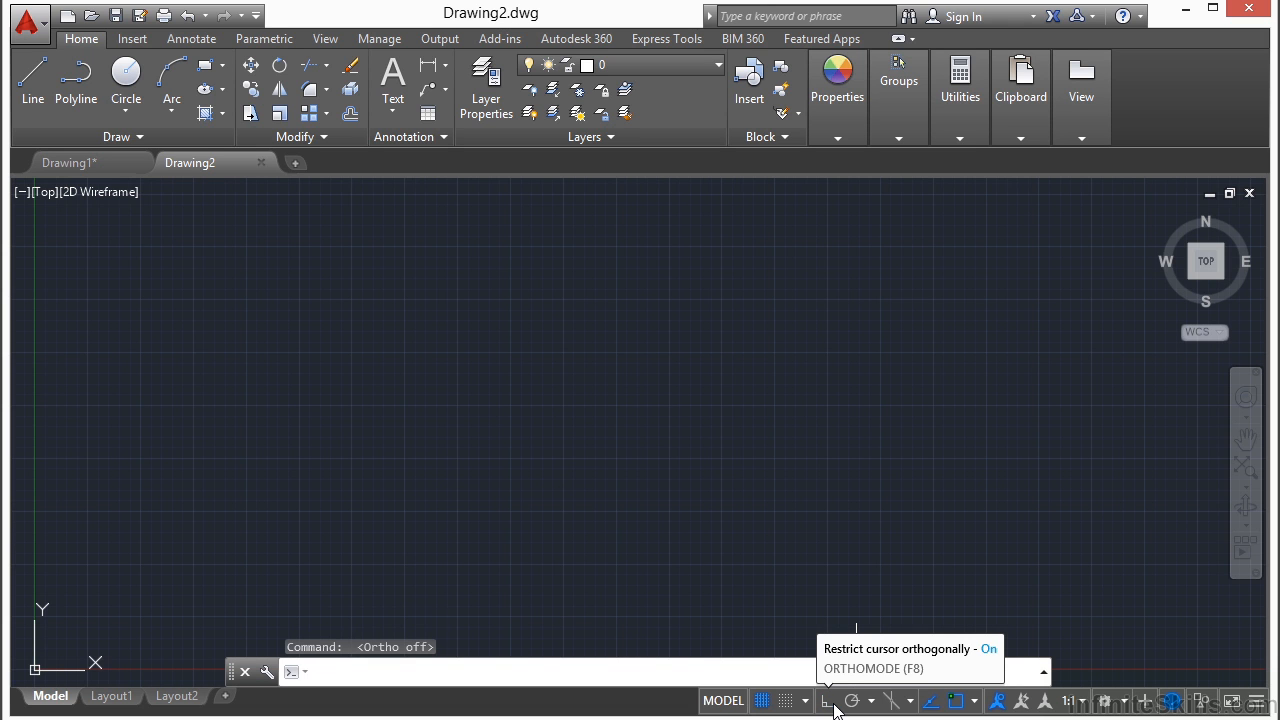
{"action": "left_click", "coordinate": [834, 704]}
{"action": "left_click", "coordinate": [834, 704]}
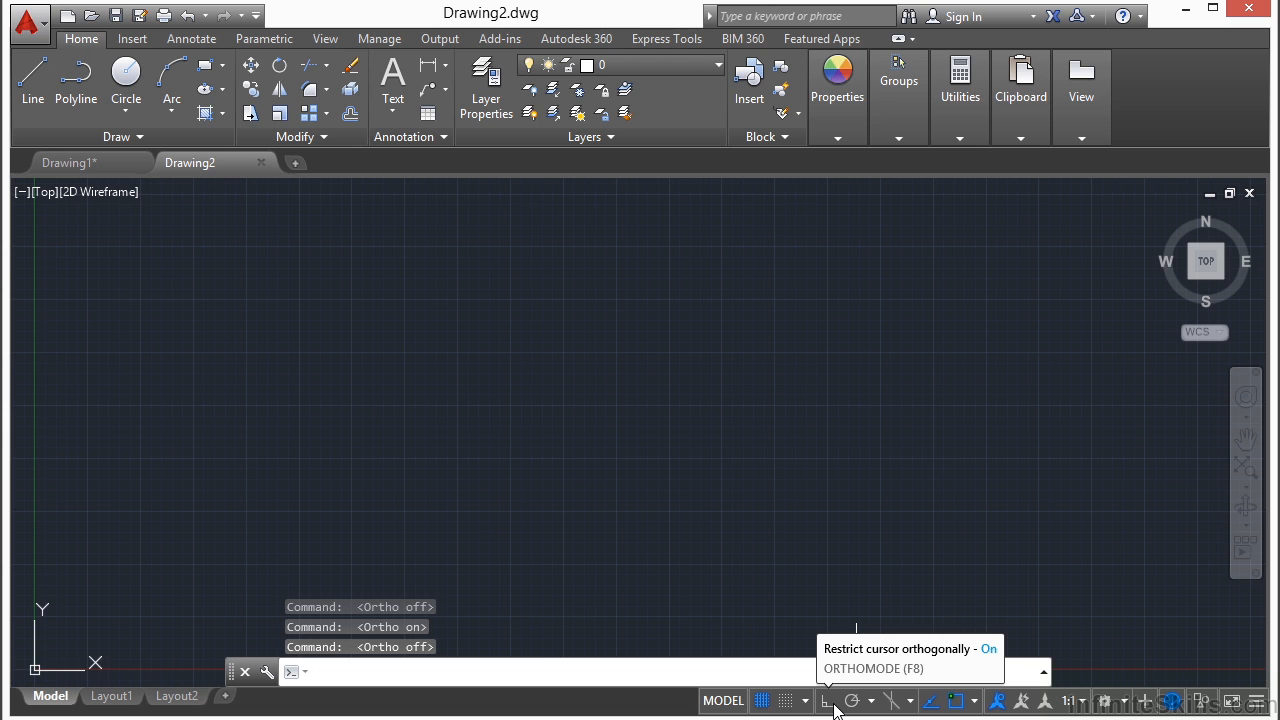
{"action": "left_click", "coordinate": [834, 704]}
{"action": "left_click", "coordinate": [830, 704]}
{"action": "left_click", "coordinate": [828, 702]}
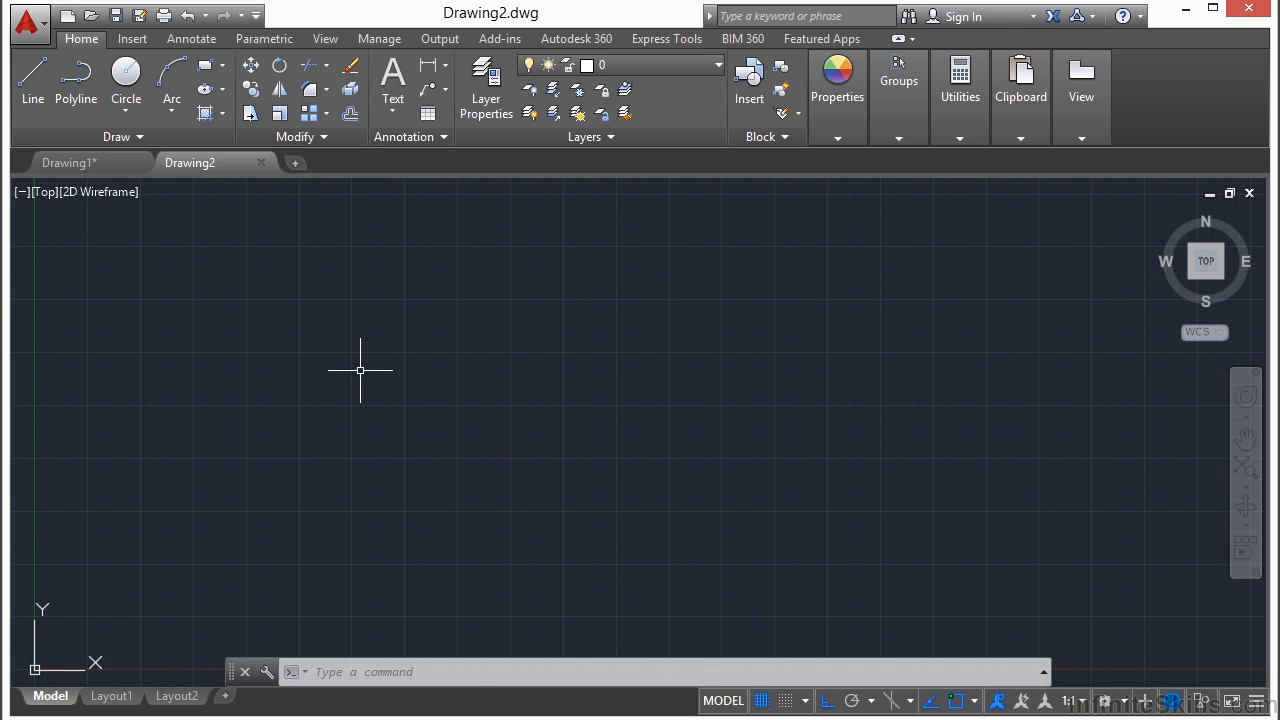
Draw a rectangle 50 units wide and 30 units high from a freely picked lower-left corner
{"action": "type", "text": "REC"}
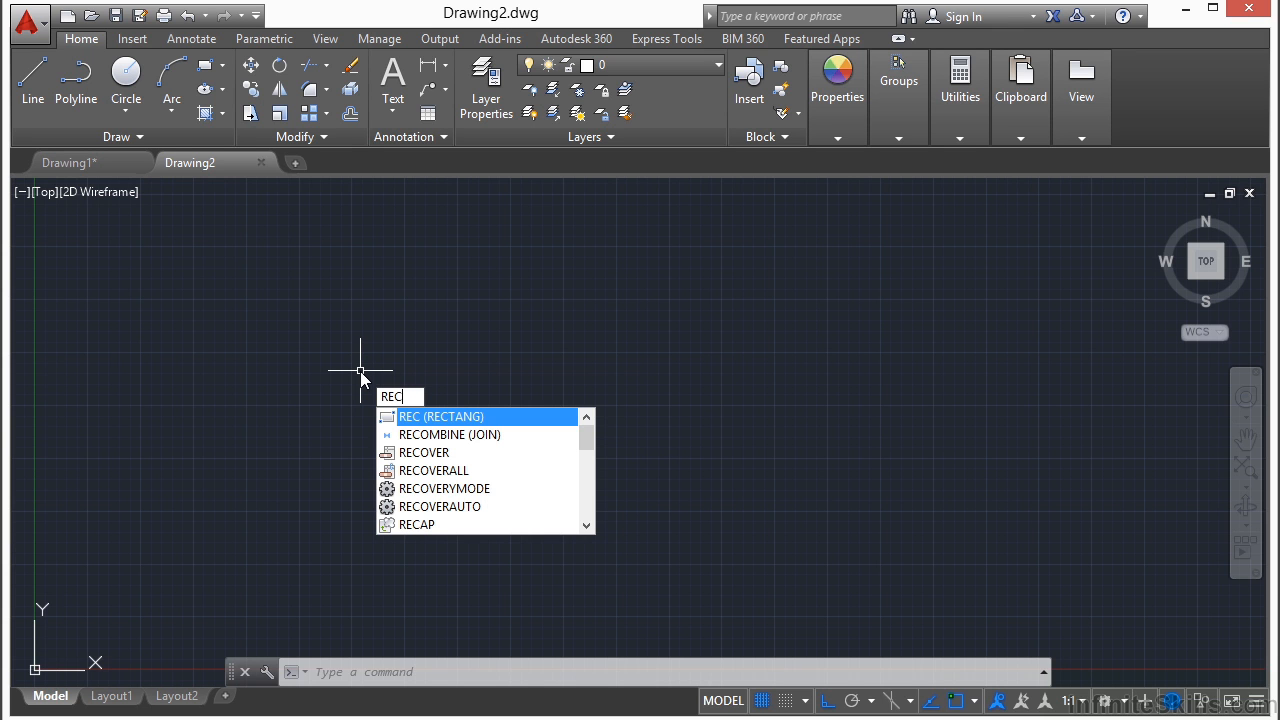
{"action": "key", "text": "Return"}
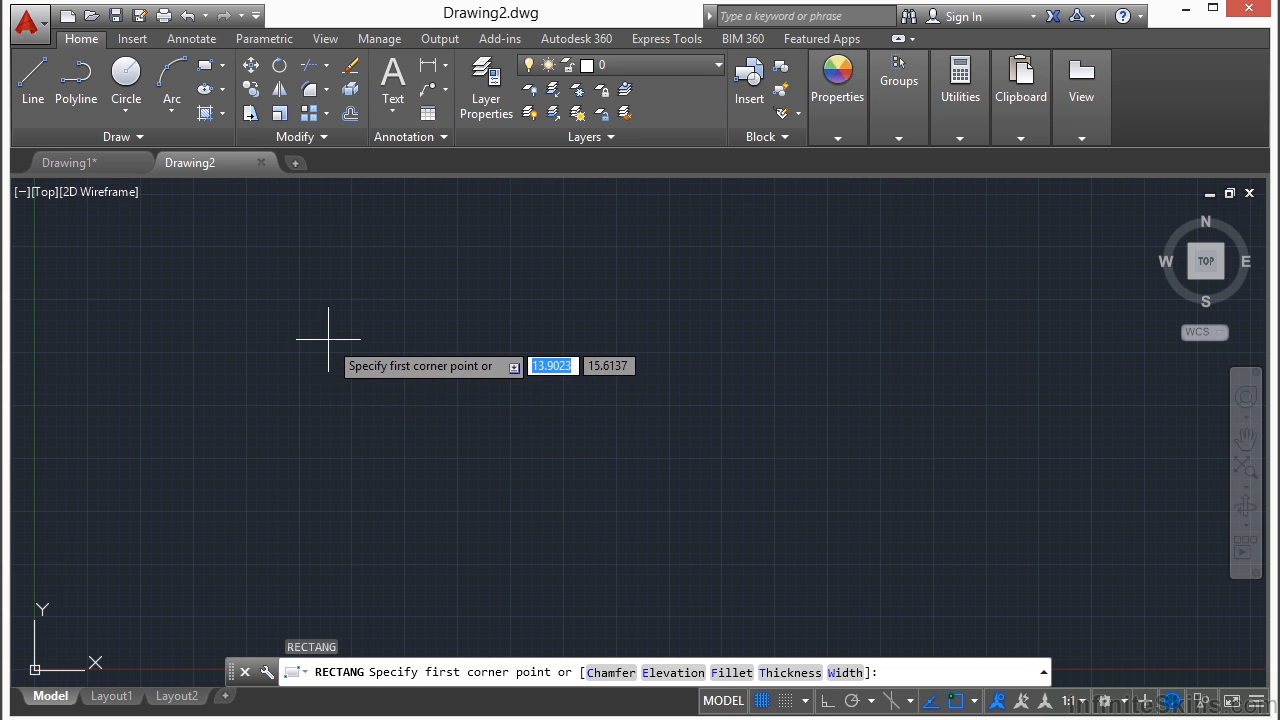
{"action": "left_click", "coordinate": [335, 407]}
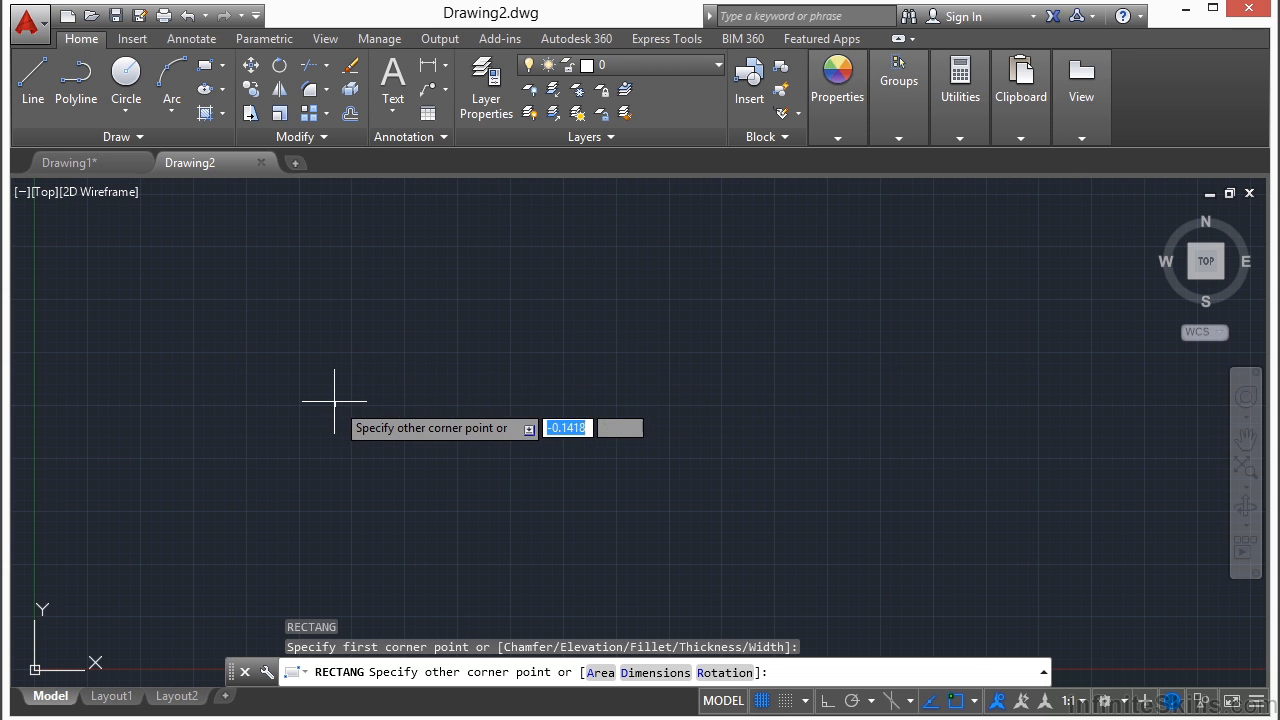
{"action": "type", "text": "50"}
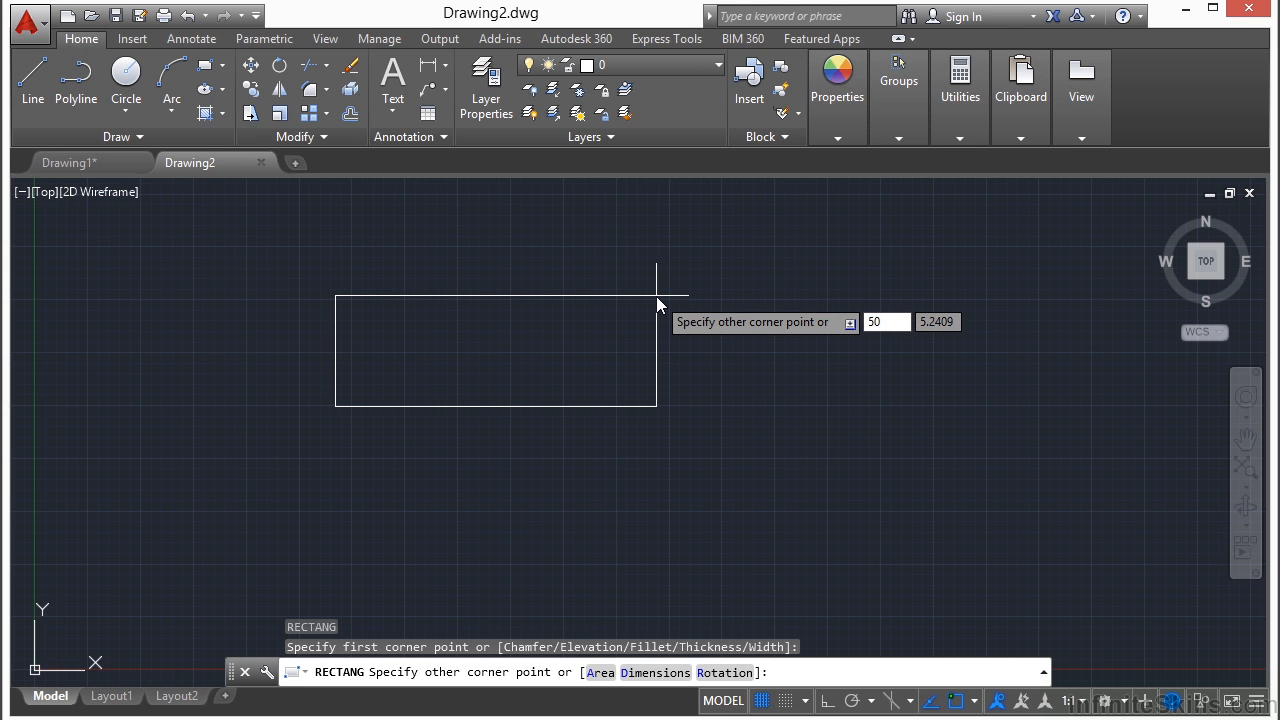
{"action": "key", "text": "Tab"}
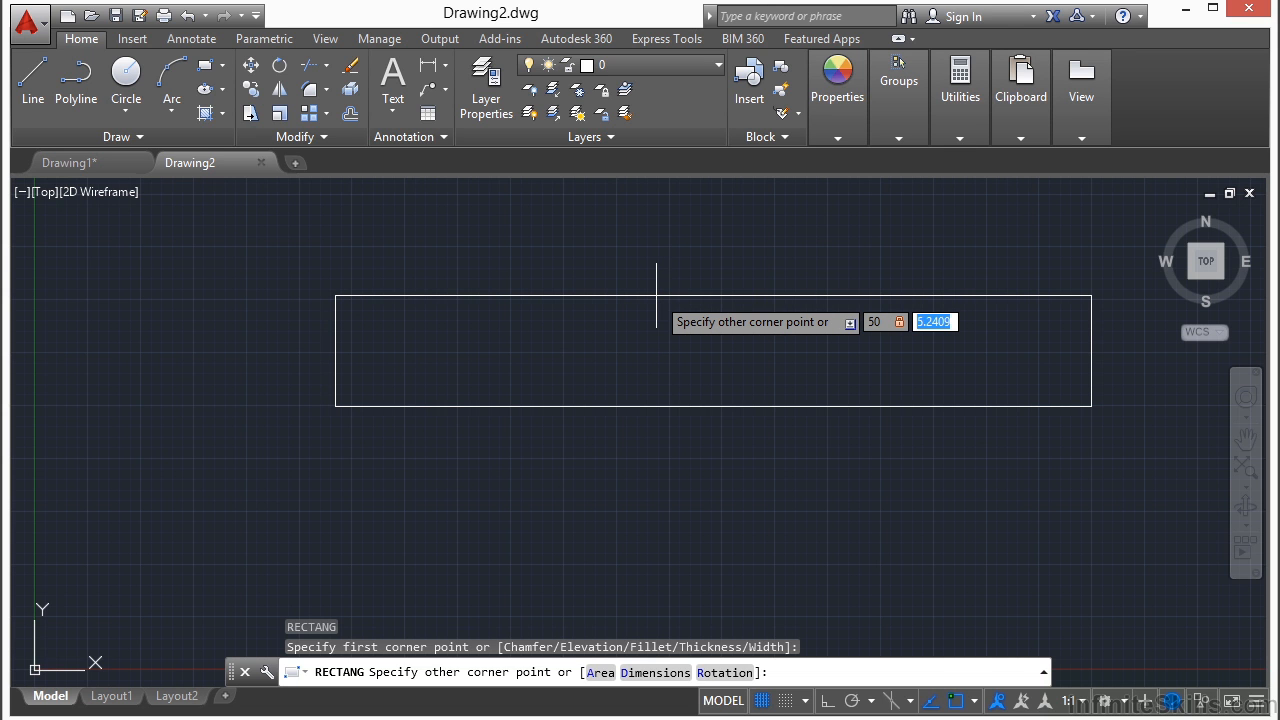
{"action": "type", "text": "30"}
{"action": "key", "text": "Return"}
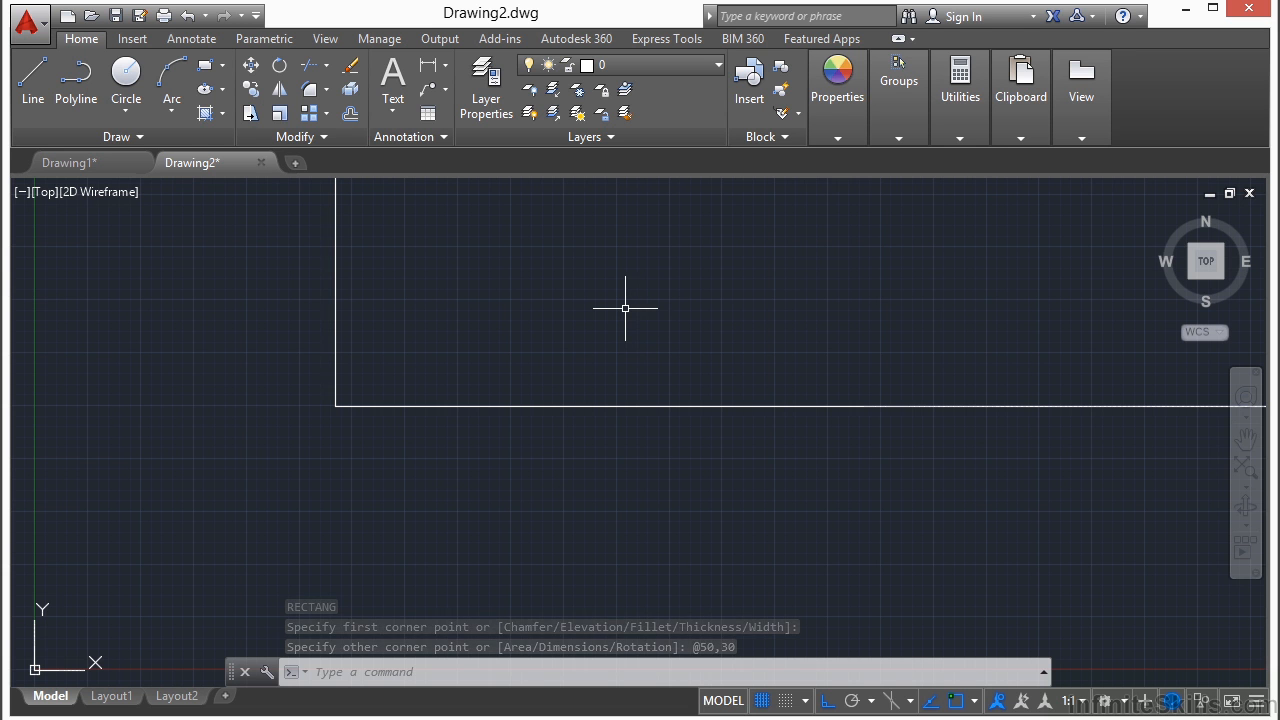
Examine the whole rectangle fitted to the drawing extents, close up and from further out
{"action": "middle_click", "coordinate": [625, 308]}
{"action": "middle_click", "coordinate": [625, 308]}
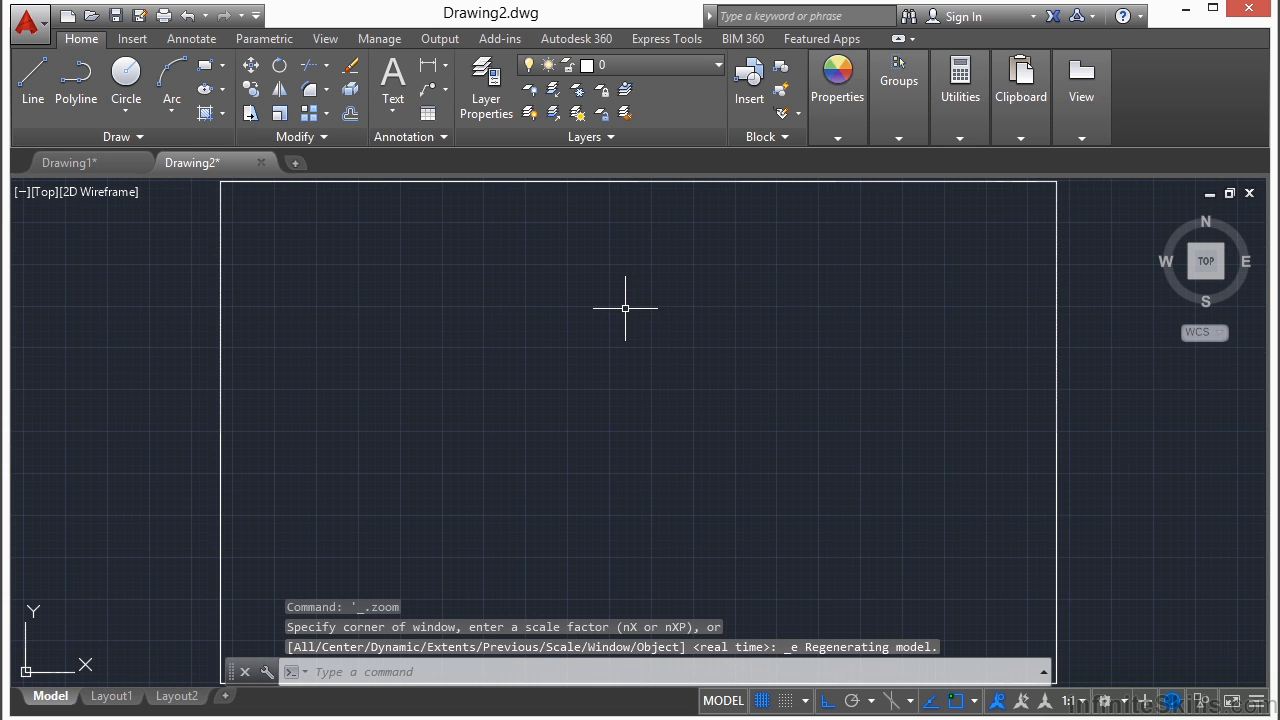
{"action": "scroll", "coordinate": [622, 322], "scroll_direction": "down", "scroll_amount": 2}
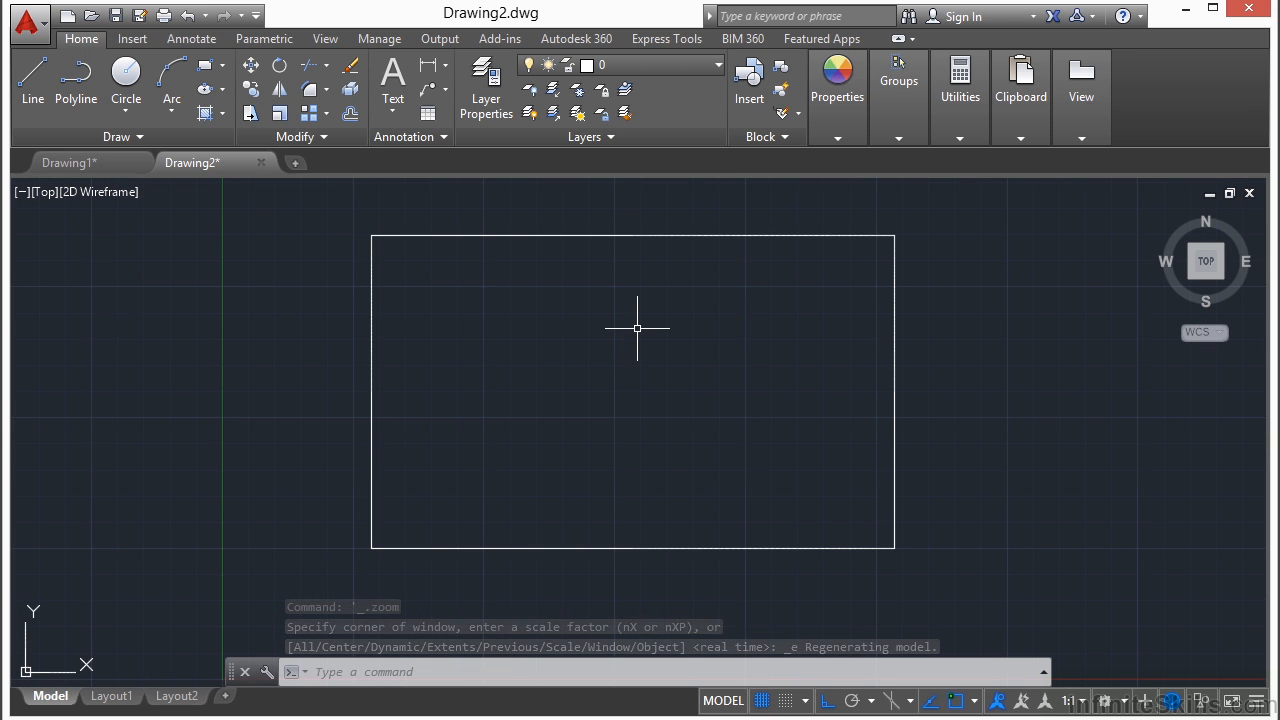
{"action": "scroll", "coordinate": [637, 328], "scroll_direction": "down", "scroll_amount": 2}
{"action": "scroll", "coordinate": [637, 327], "scroll_direction": "up", "scroll_amount": 4}
{"action": "scroll", "coordinate": [637, 327], "scroll_direction": "down", "scroll_amount": 4}
{"action": "scroll", "coordinate": [637, 327], "scroll_direction": "up", "scroll_amount": 2}
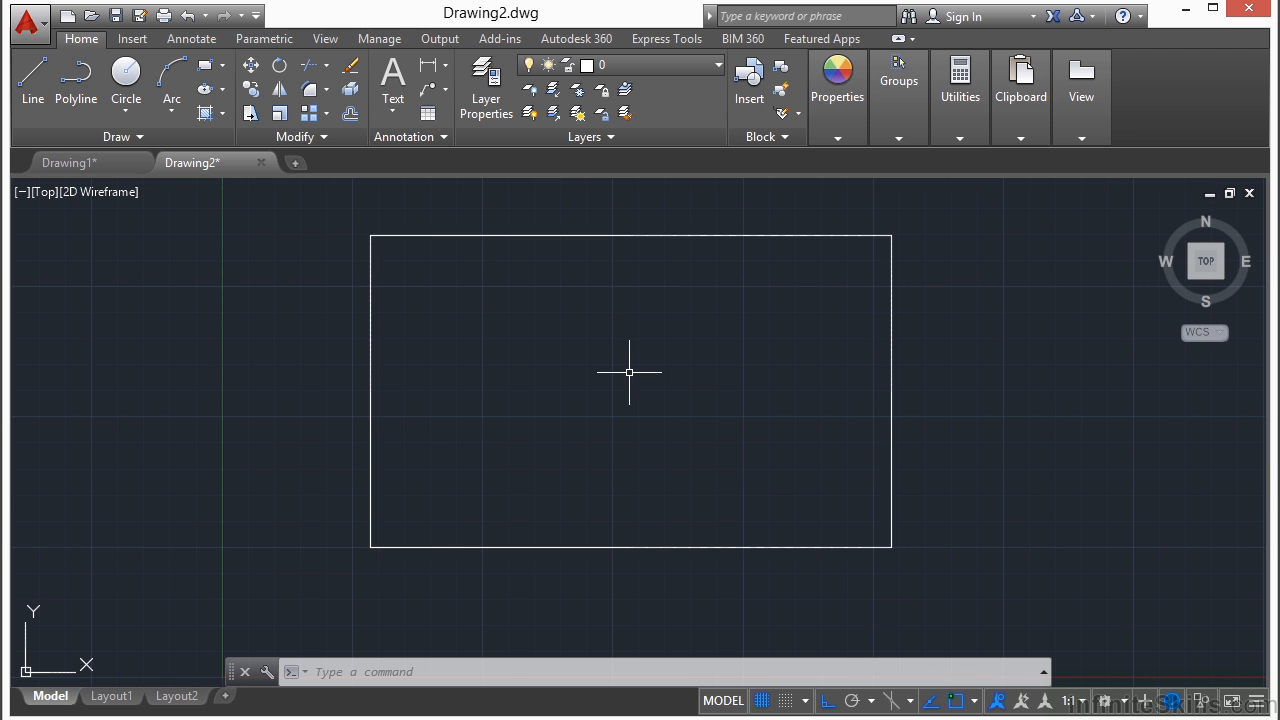
{"action": "middle_click_drag", "start_coordinate": [628, 371], "coordinate": [566, 386]}
{"action": "scroll", "coordinate": [525, 386], "scroll_direction": "down", "scroll_amount": 2}
{"action": "scroll", "coordinate": [531, 382], "scroll_direction": "up", "scroll_amount": 4}
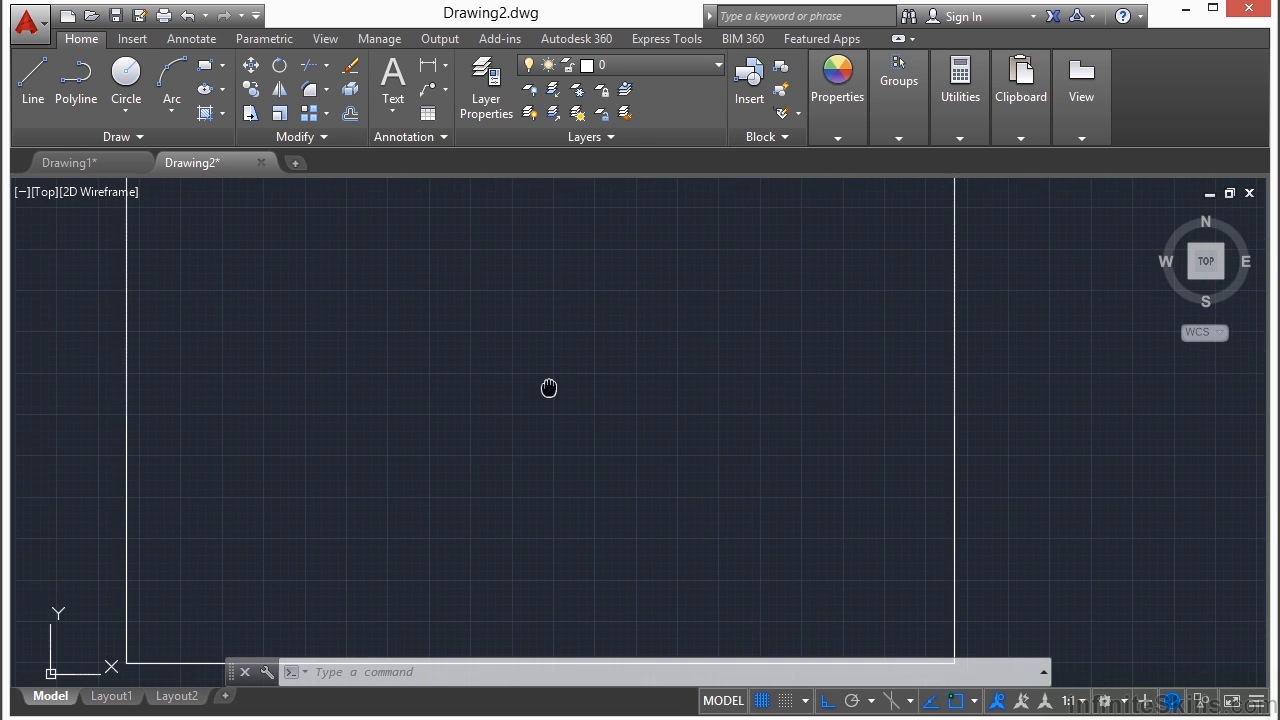
{"action": "middle_click", "coordinate": [583, 387]}
{"action": "middle_click", "coordinate": [583, 387]}
{"action": "scroll", "coordinate": [581, 388], "scroll_direction": "down", "scroll_amount": 2}
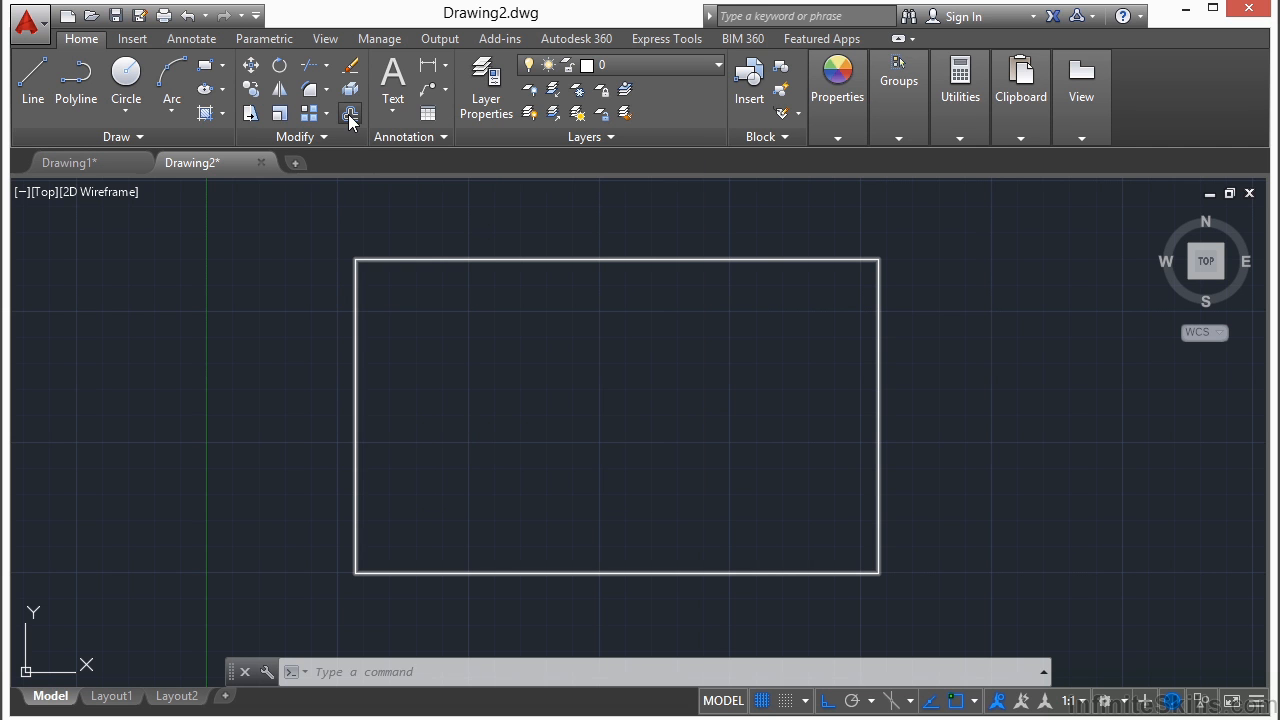
Offset the rectangle inward by 0.5 units to form the inner wall line
{"action": "left_click", "coordinate": [349, 116]}
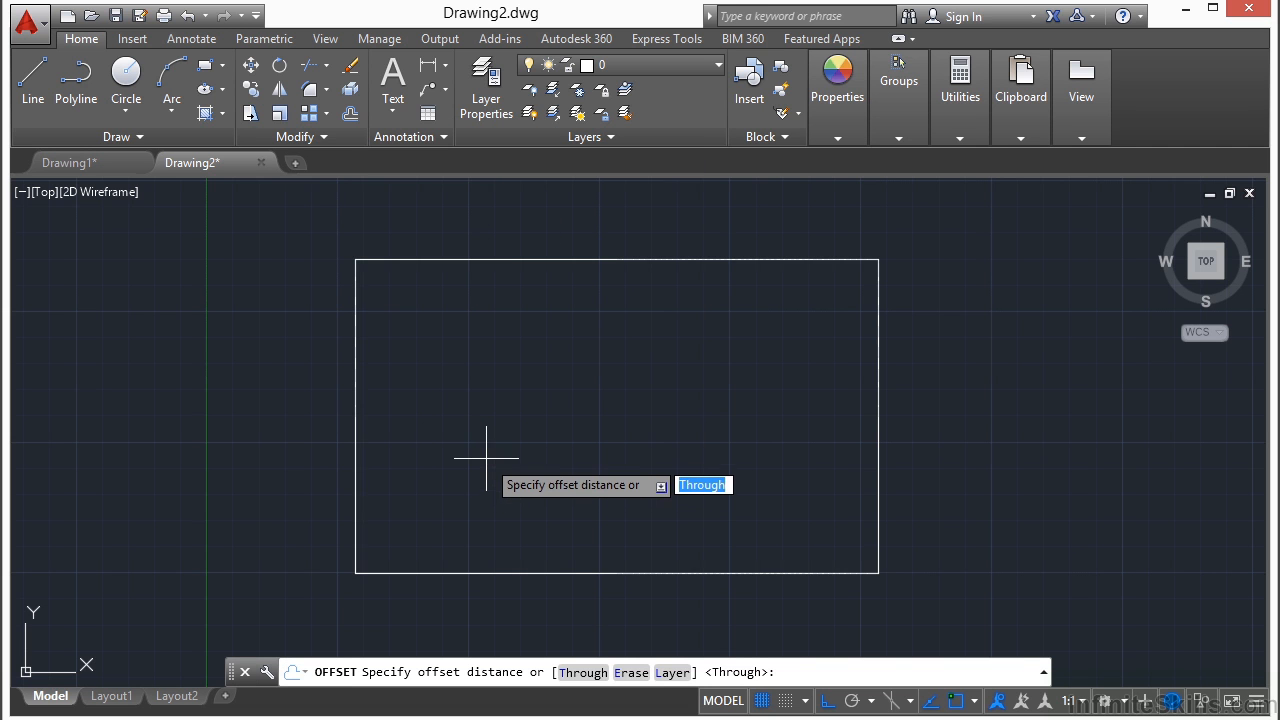
{"action": "type", "text": ".5"}
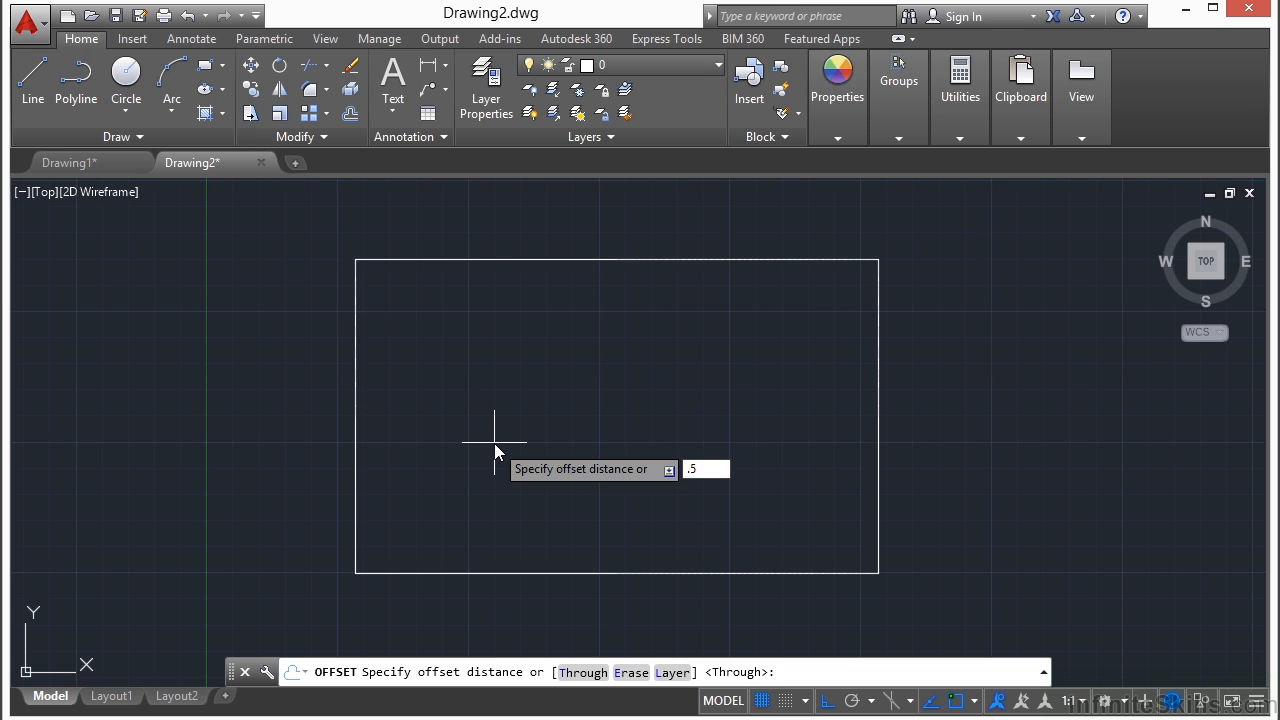
{"action": "key", "text": "Return"}
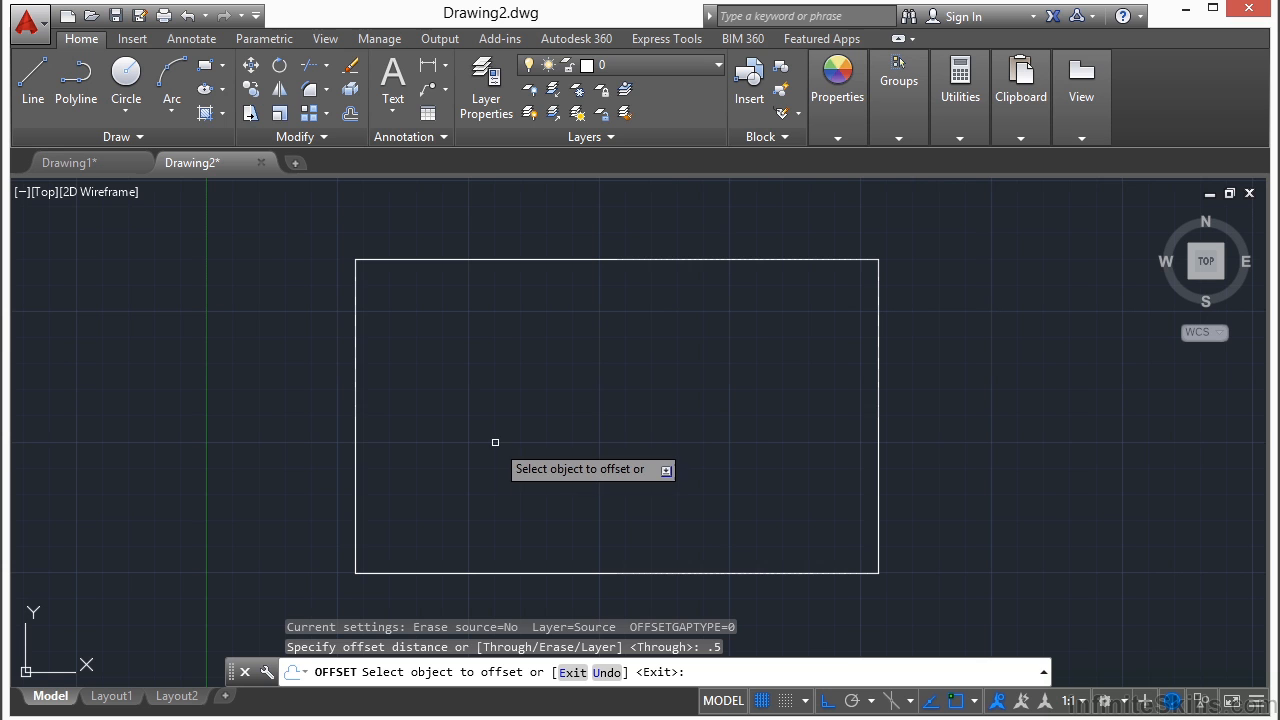
{"action": "left_click", "coordinate": [588, 259]}
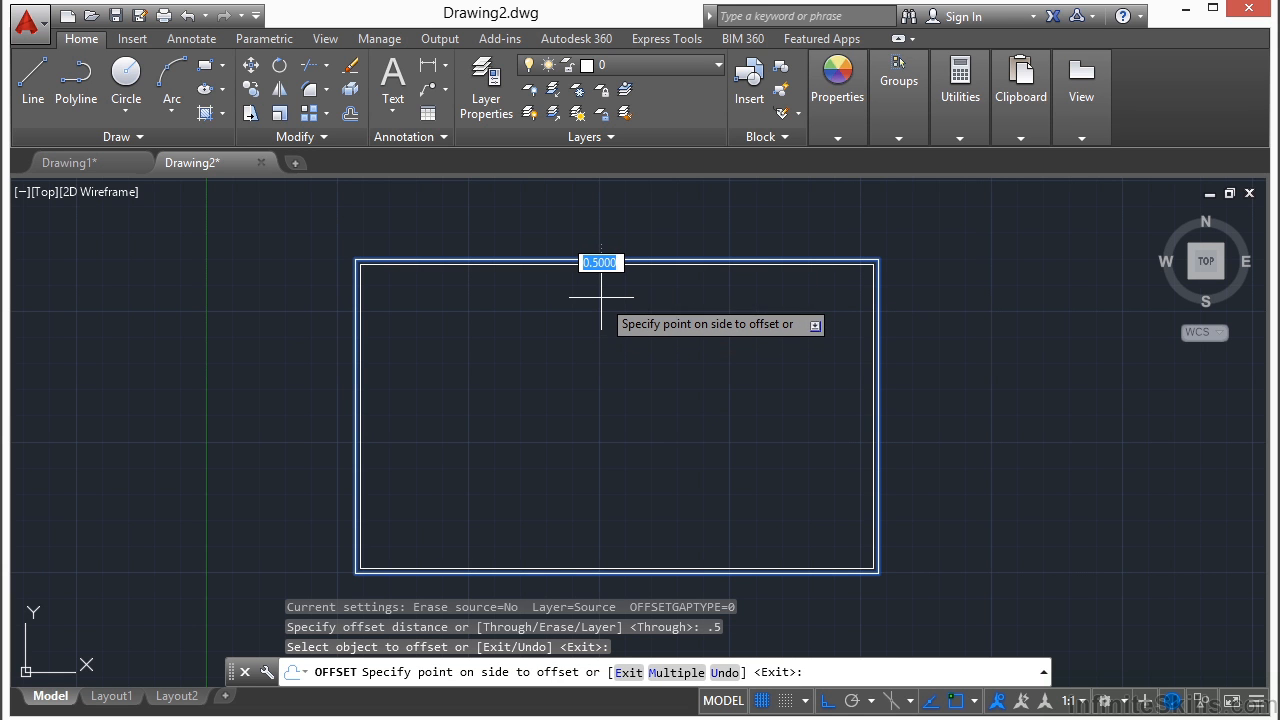
{"action": "scroll", "coordinate": [595, 259], "scroll_direction": "up", "scroll_amount": 2}
{"action": "scroll", "coordinate": [595, 259], "scroll_direction": "up", "scroll_amount": 2}
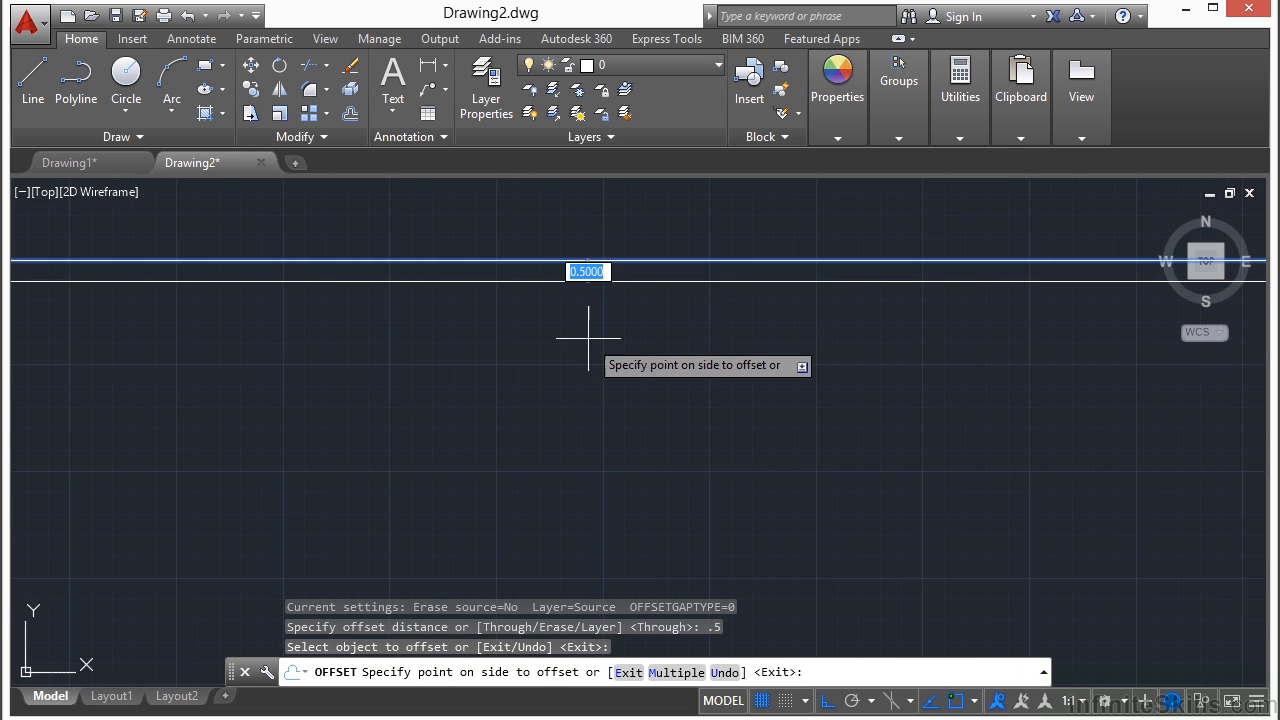
{"action": "scroll", "coordinate": [672, 250], "scroll_direction": "up", "scroll_amount": 1}
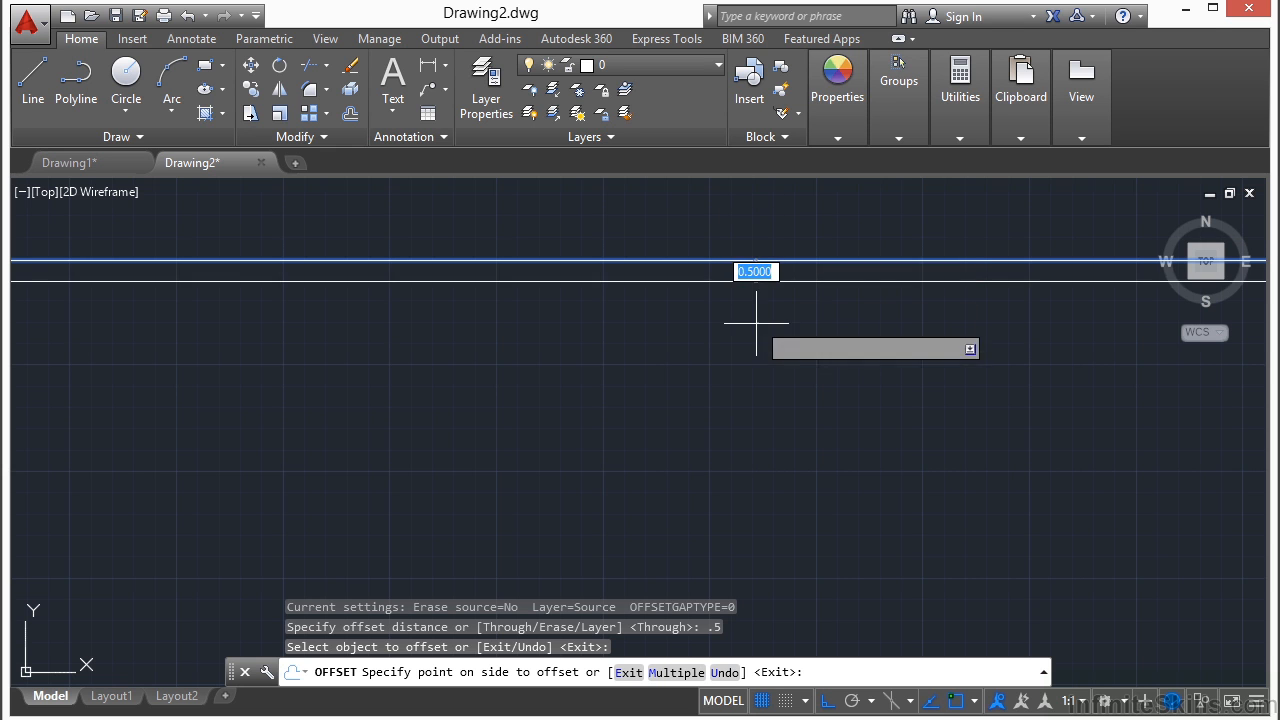
{"action": "left_click", "coordinate": [753, 395]}
{"action": "scroll", "coordinate": [746, 344], "scroll_direction": "down", "scroll_amount": 1}
{"action": "scroll", "coordinate": [746, 344], "scroll_direction": "down", "scroll_amount": 2}
{"action": "middle_click_drag", "start_coordinate": [728, 418], "coordinate": [693, 350]}
{"action": "scroll", "coordinate": [693, 350], "scroll_direction": "down", "scroll_amount": 2}
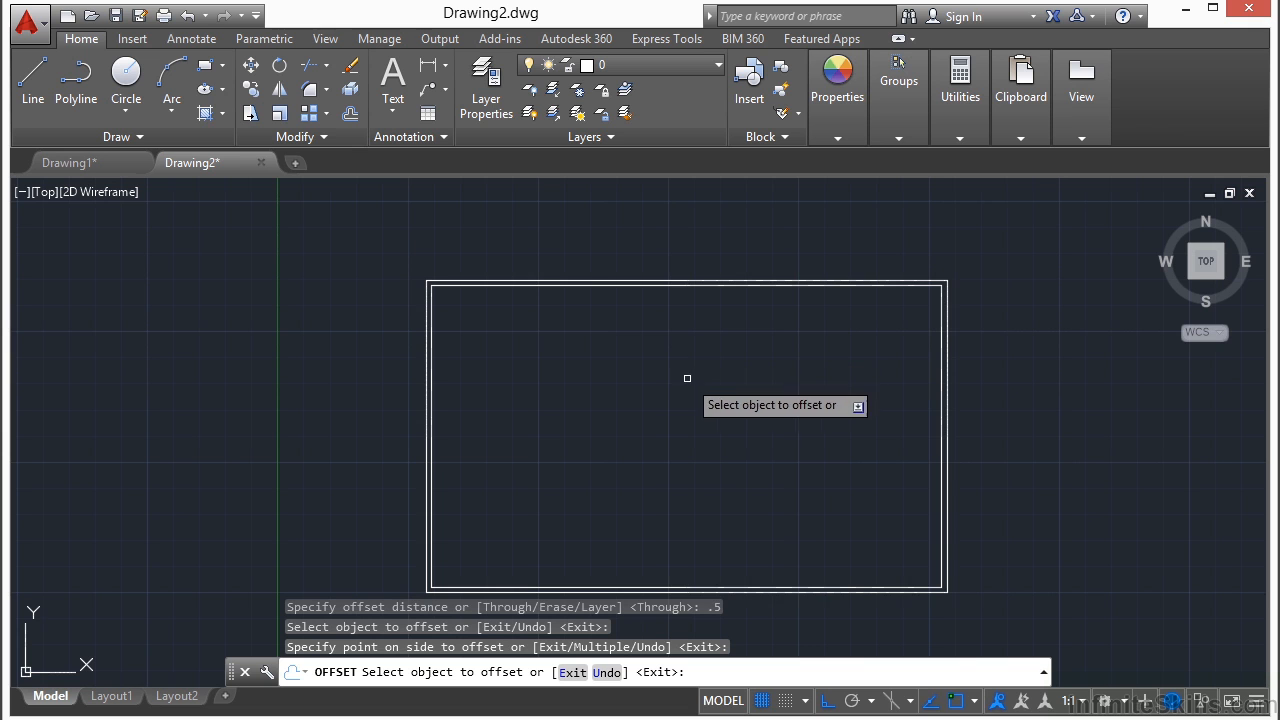
{"action": "right_click", "coordinate": [687, 378]}
{"action": "left_click", "coordinate": [700, 389]}
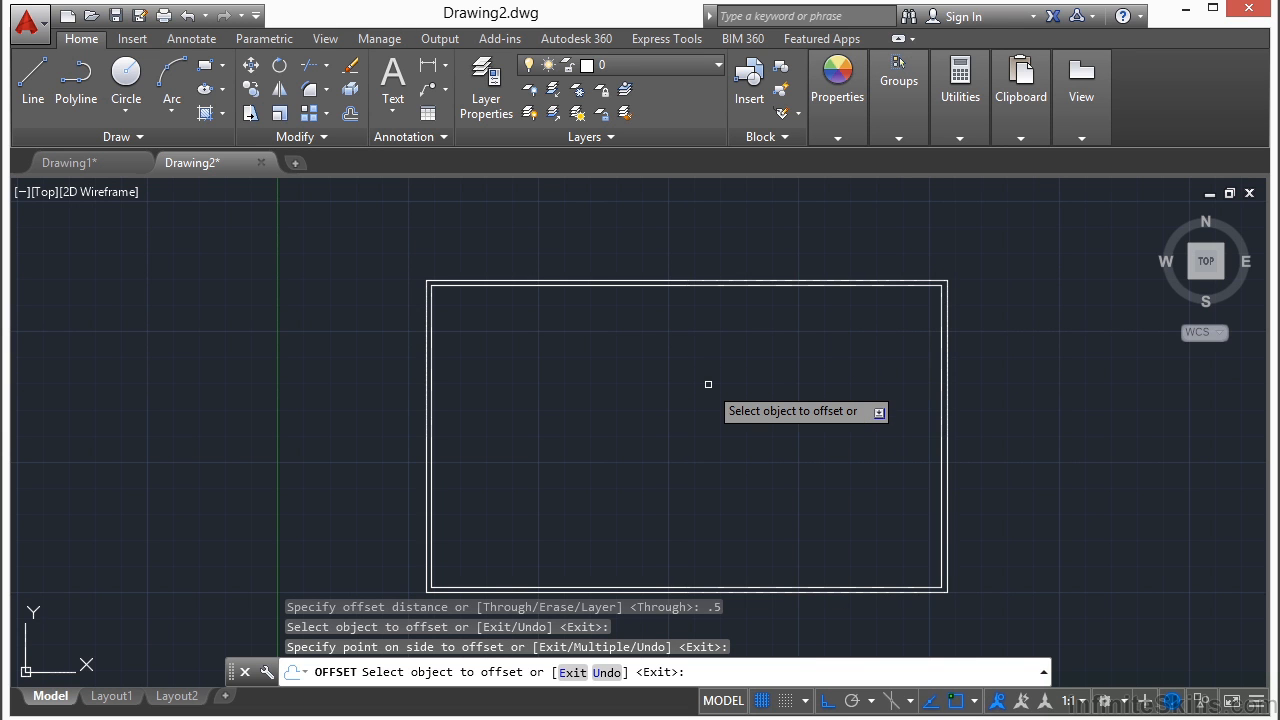
{"action": "key", "text": "Escape"}
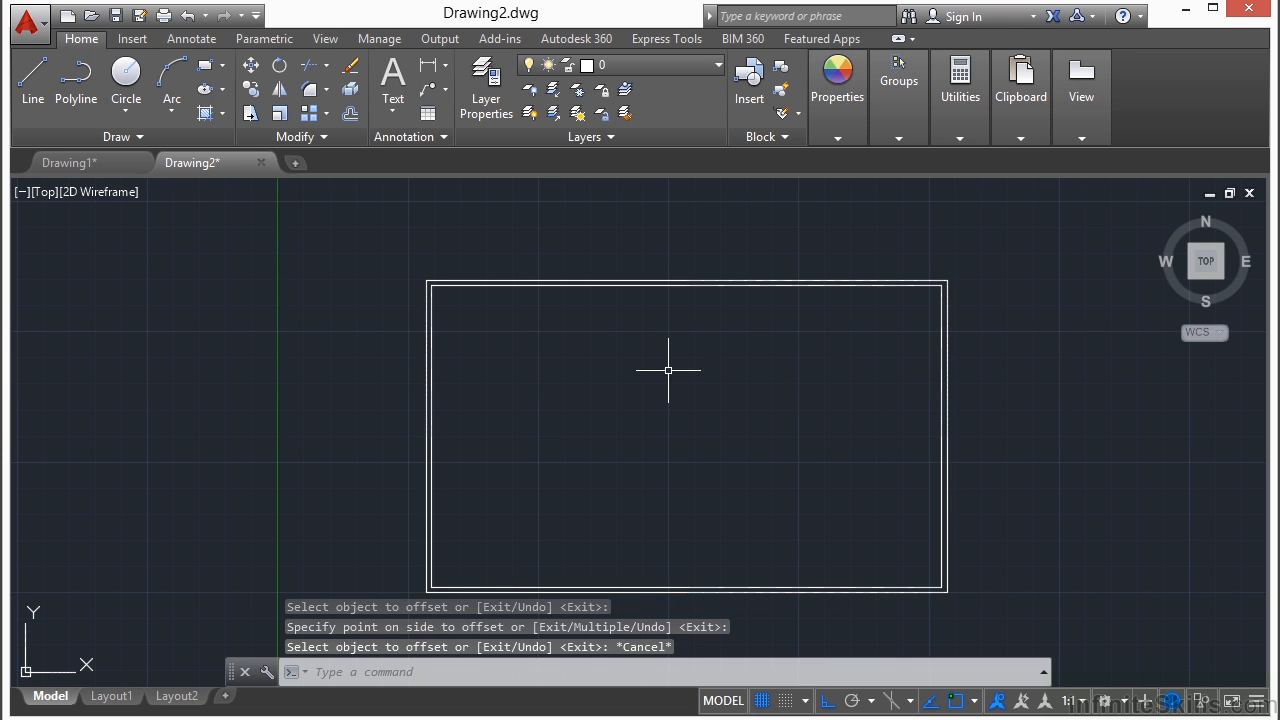
{"action": "middle_click_drag", "start_coordinate": [691, 414], "coordinate": [653, 405]}
{"action": "key", "text": "Escape"}
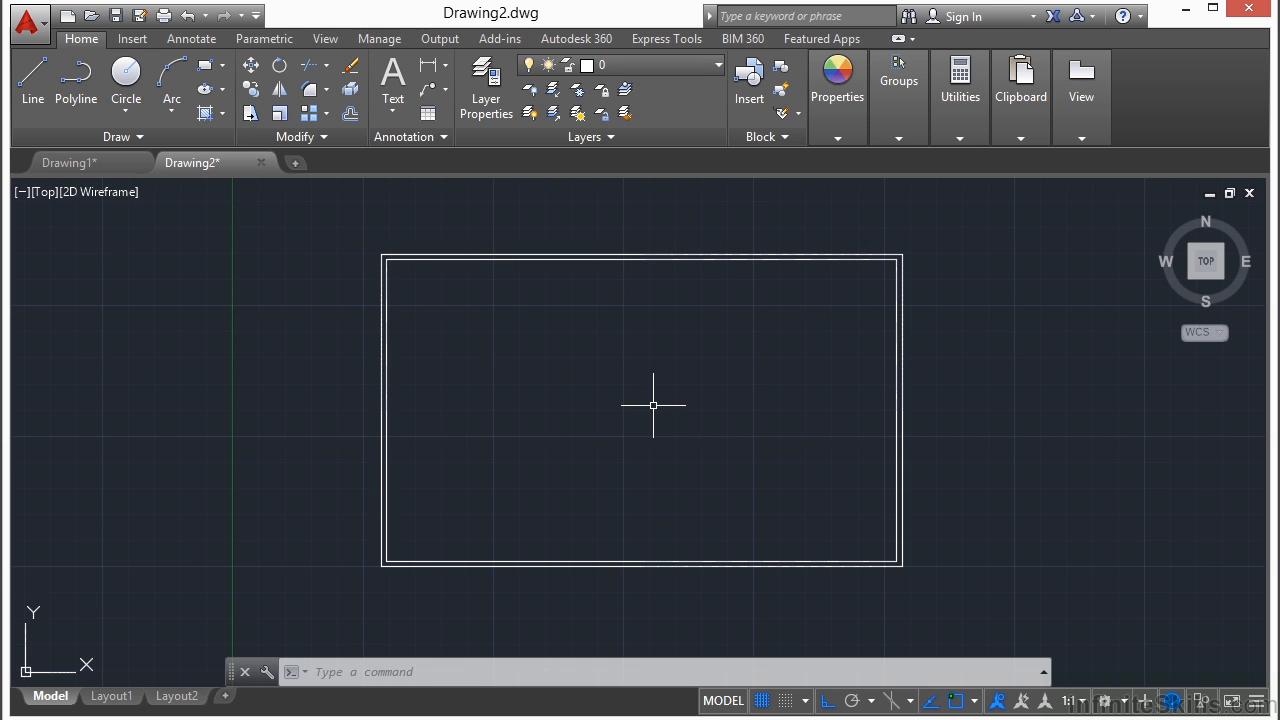
Display the Tool Palettes beside the rectangle and browse the Construction, Annotation, Architectural and Mechanical categories
{"action": "key", "text": "ctrl+3"}
{"action": "left_click_drag", "start_coordinate": [986, 315], "coordinate": [1121, 300]}
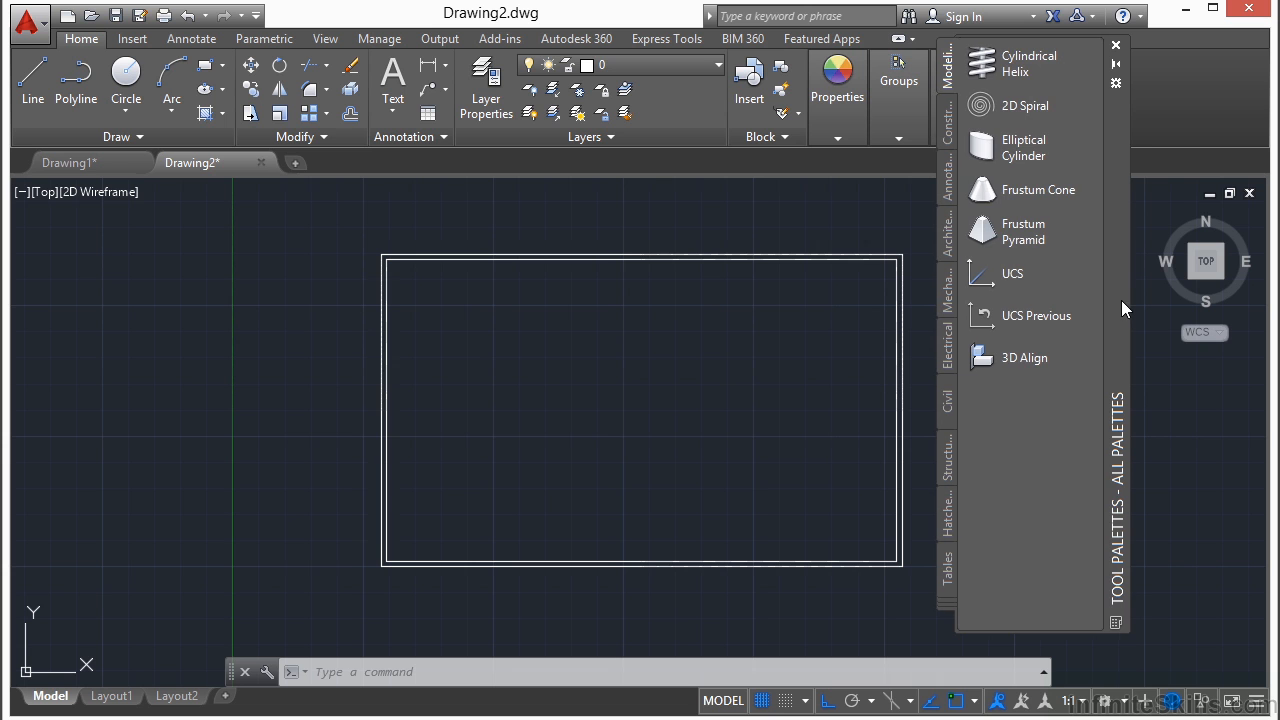
{"action": "left_click", "coordinate": [946, 127]}
{"action": "left_click", "coordinate": [946, 190]}
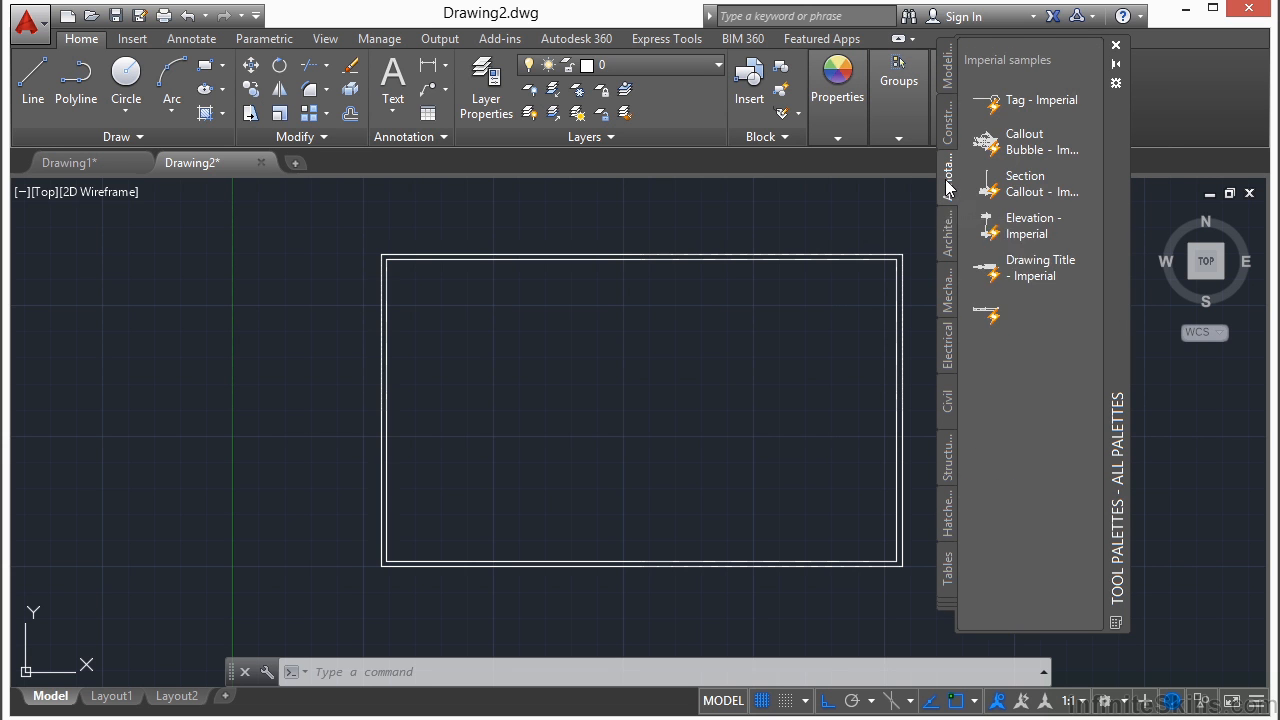
{"action": "left_click", "coordinate": [947, 235]}
{"action": "left_click", "coordinate": [948, 292]}
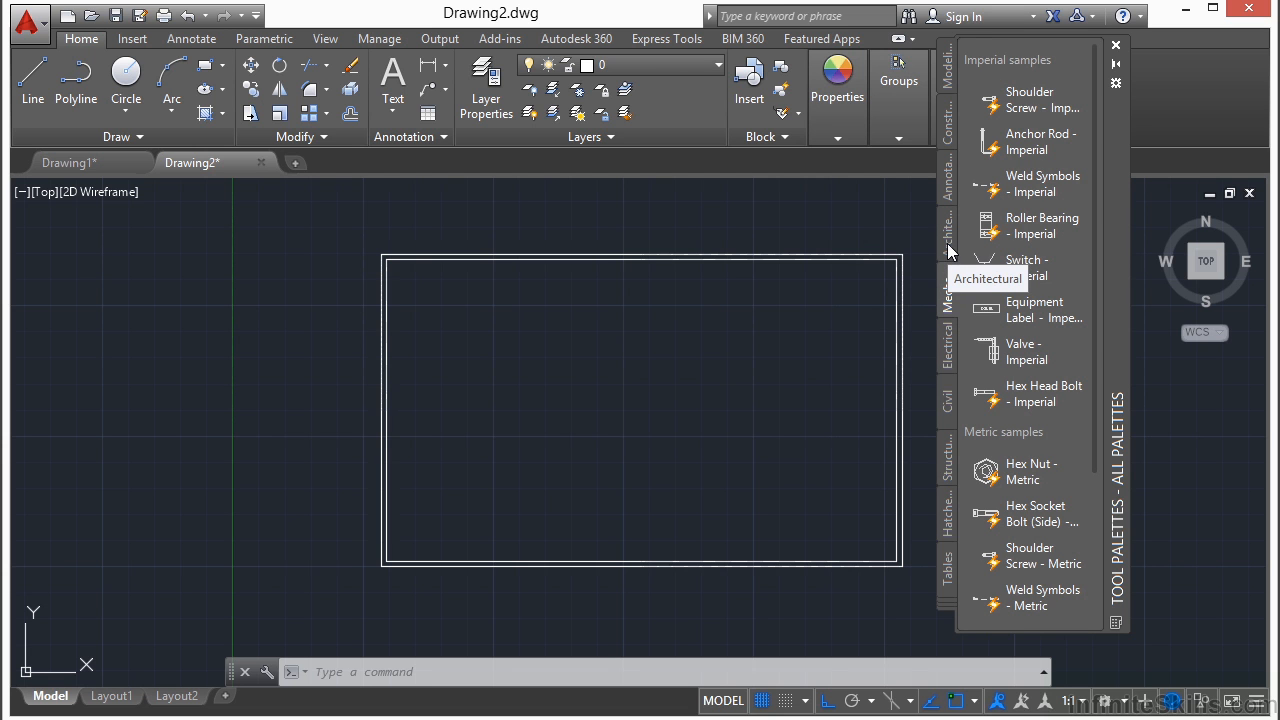
Insert the architectural Door - Imperial block in the empty space to the right of the double-walled rectangle
{"action": "left_click", "coordinate": [948, 246]}
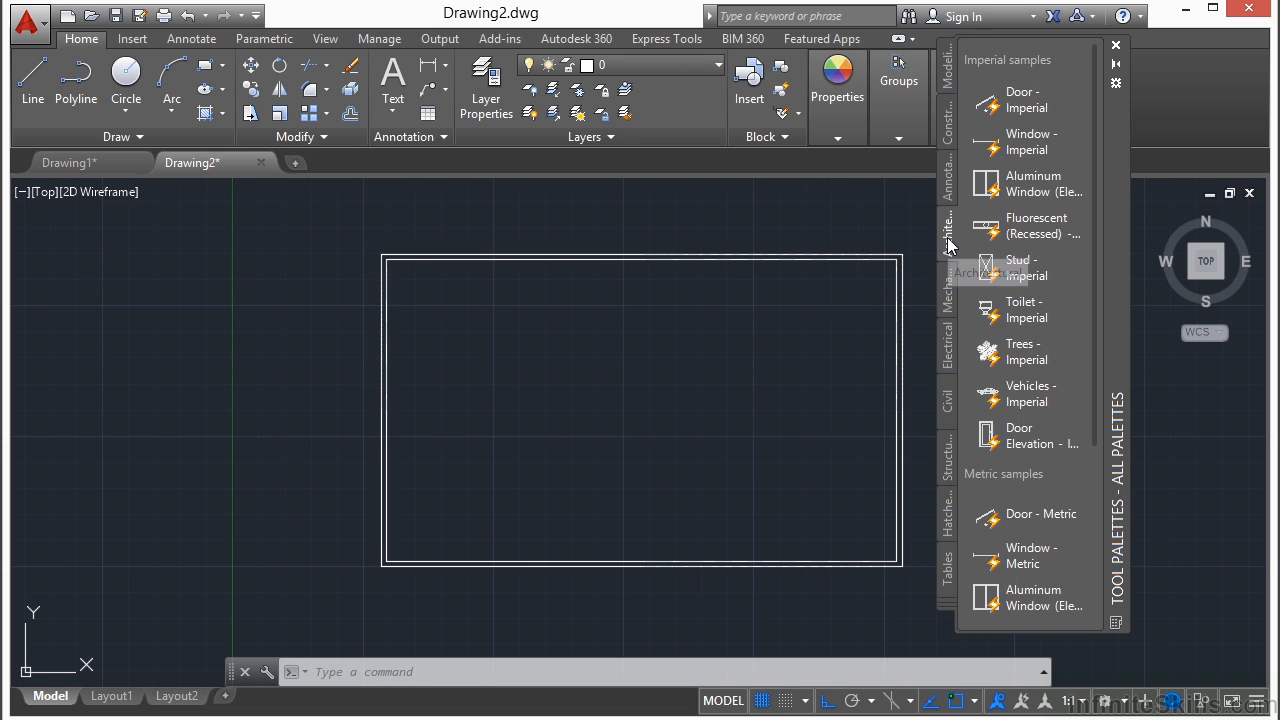
{"action": "left_click", "coordinate": [1005, 107]}
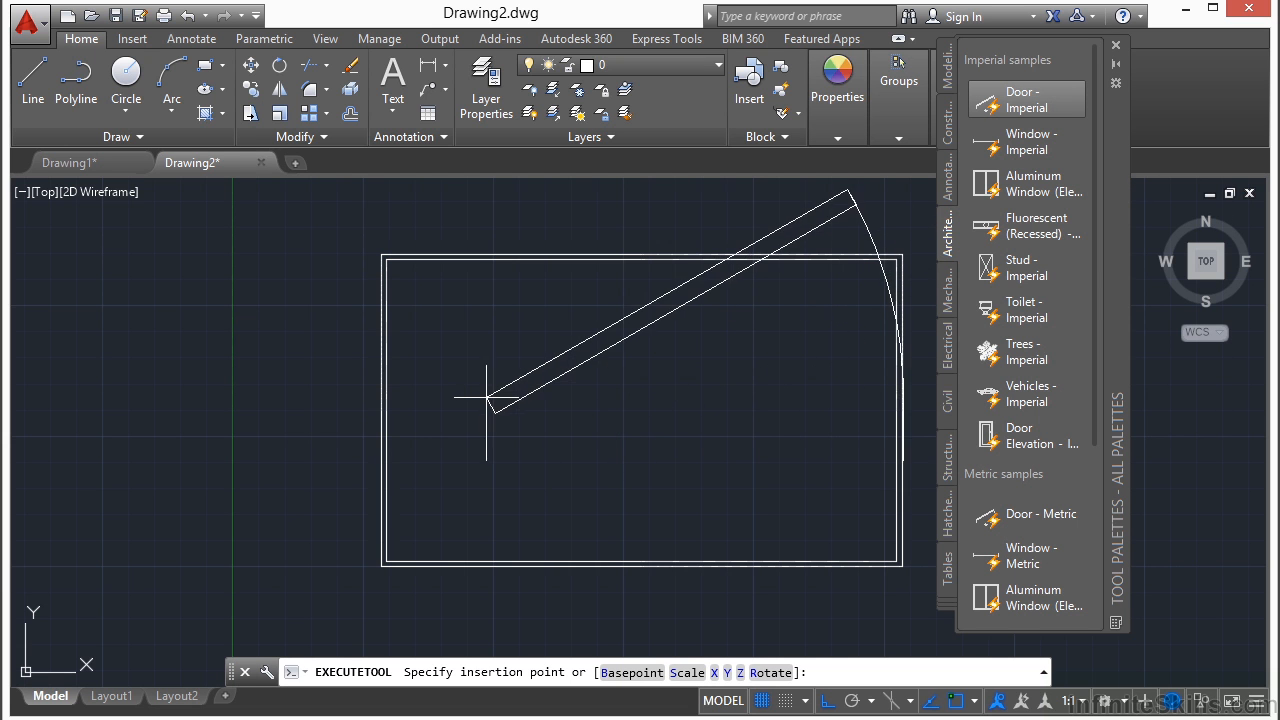
{"action": "scroll", "coordinate": [430, 400], "scroll_direction": "down", "scroll_amount": 2}
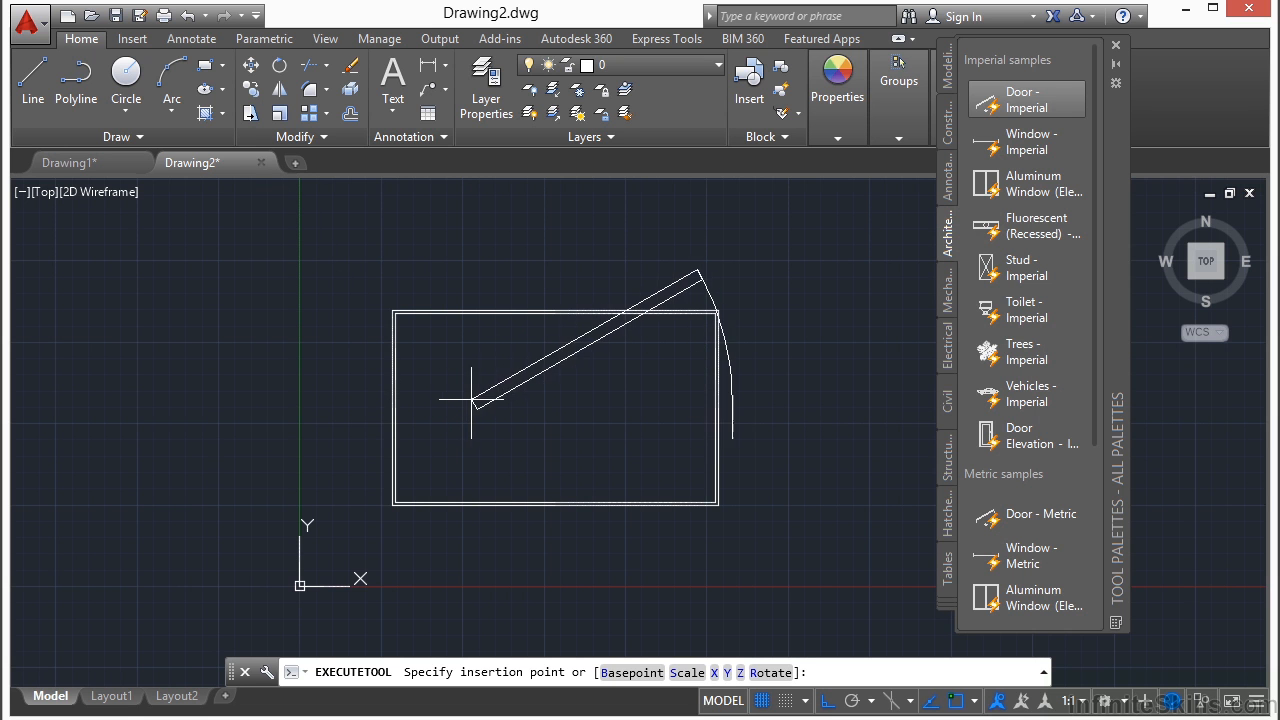
{"action": "mouse_move", "coordinate": [549, 400]}
{"action": "middle_mouse_down"}
{"action": "mouse_move", "coordinate": [400, 380]}
{"action": "mouse_move", "coordinate": [342, 392]}
{"action": "middle_mouse_up"}
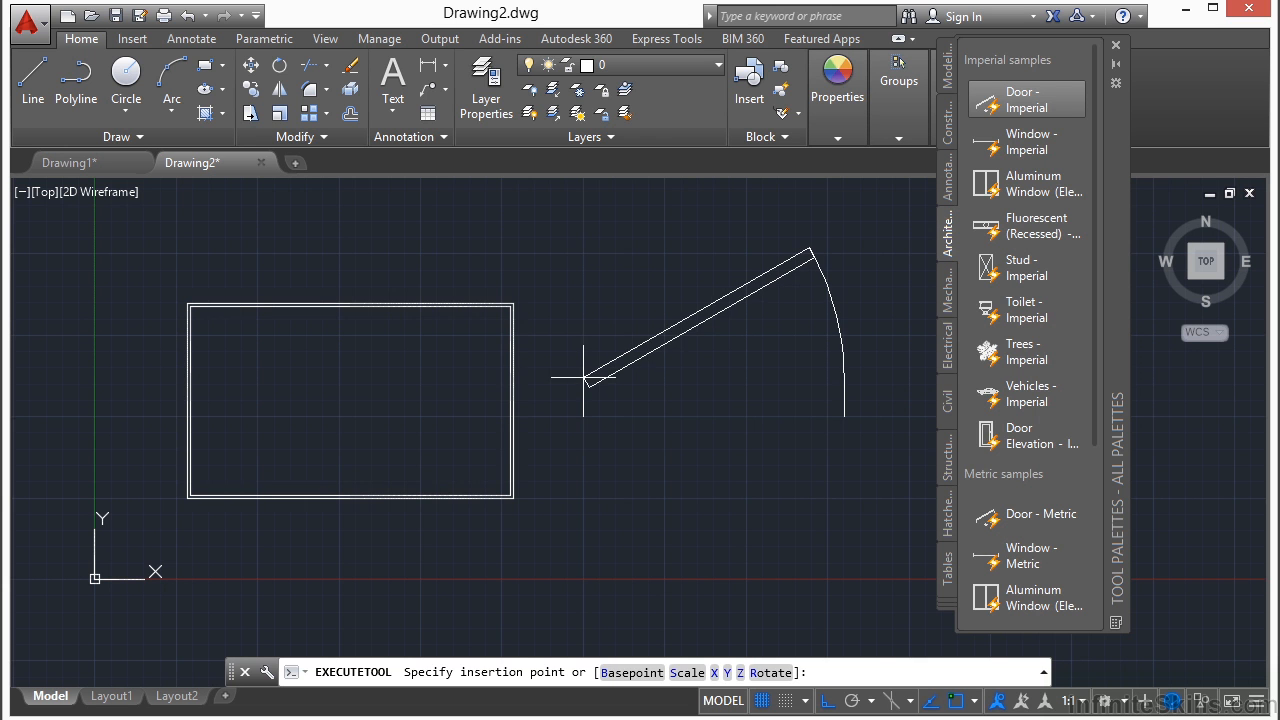
{"action": "left_click", "coordinate": [589, 378]}
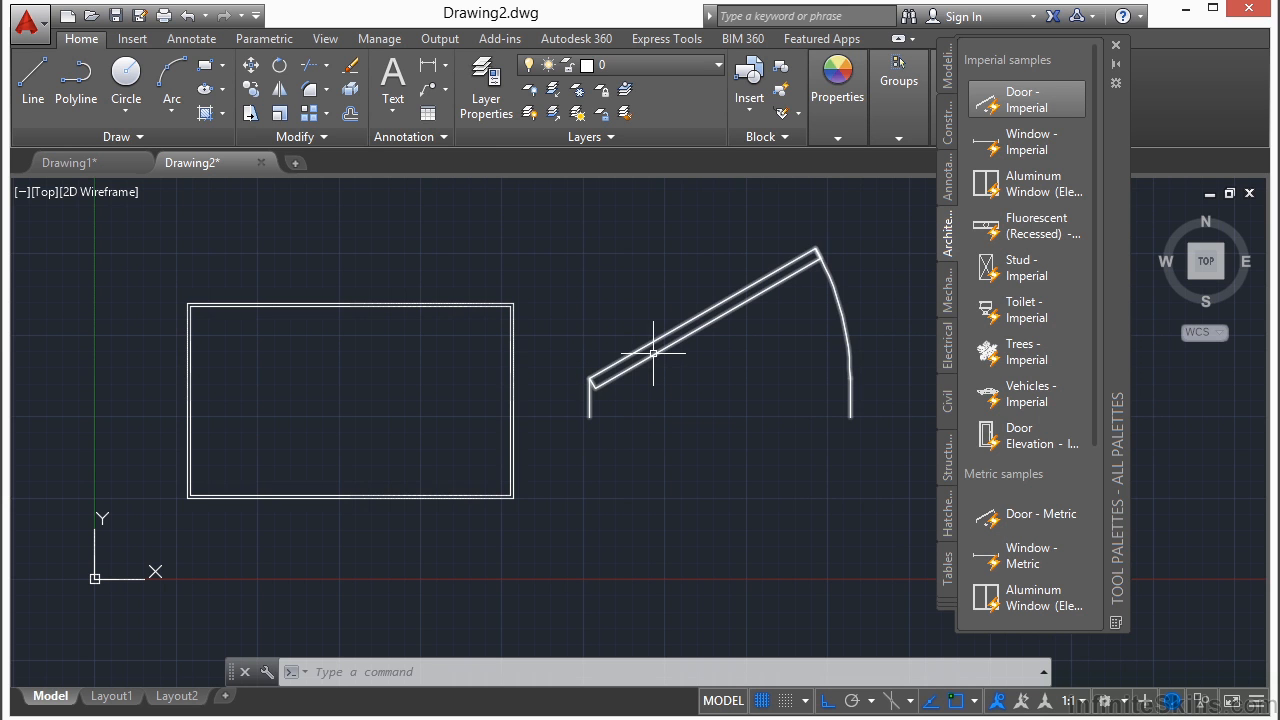
Scale the door block by a factor of 1/12 about a freely picked base point beneath its leaf
{"action": "mouse_move", "coordinate": [653, 353]}
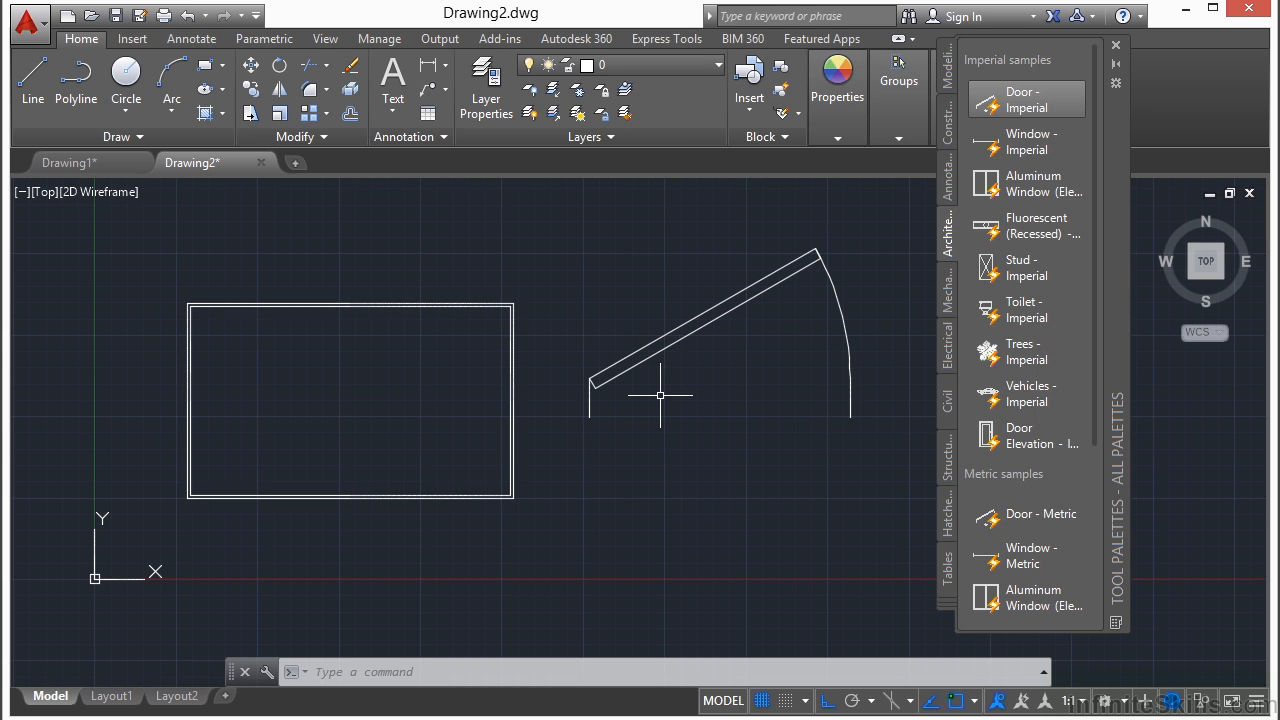
{"action": "type", "text": "sc"}
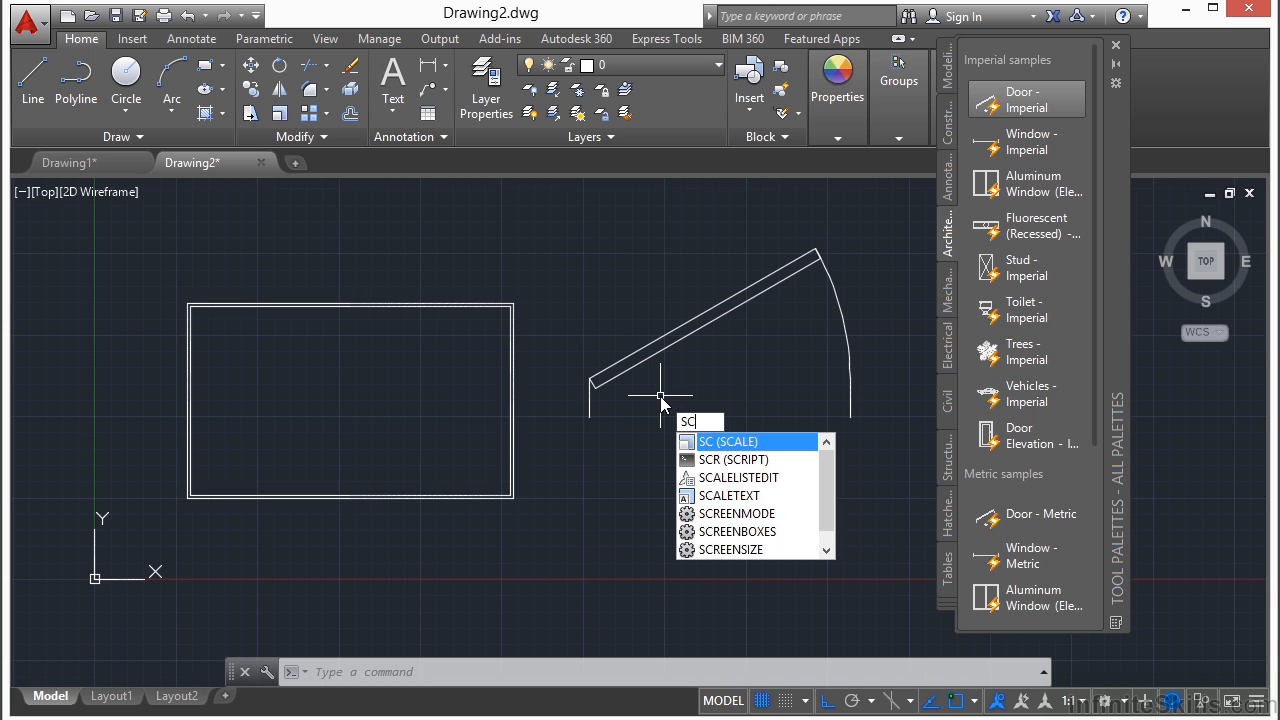
{"action": "key", "text": "Return"}
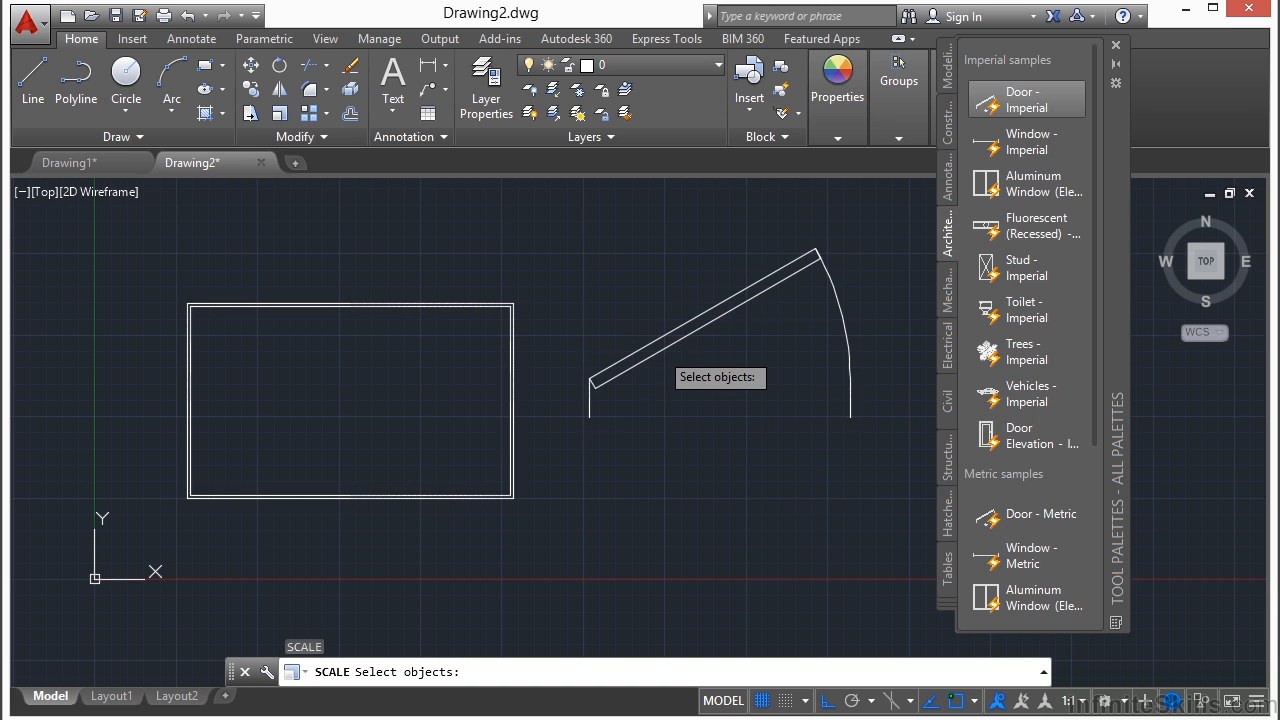
{"action": "left_click", "coordinate": [659, 350]}
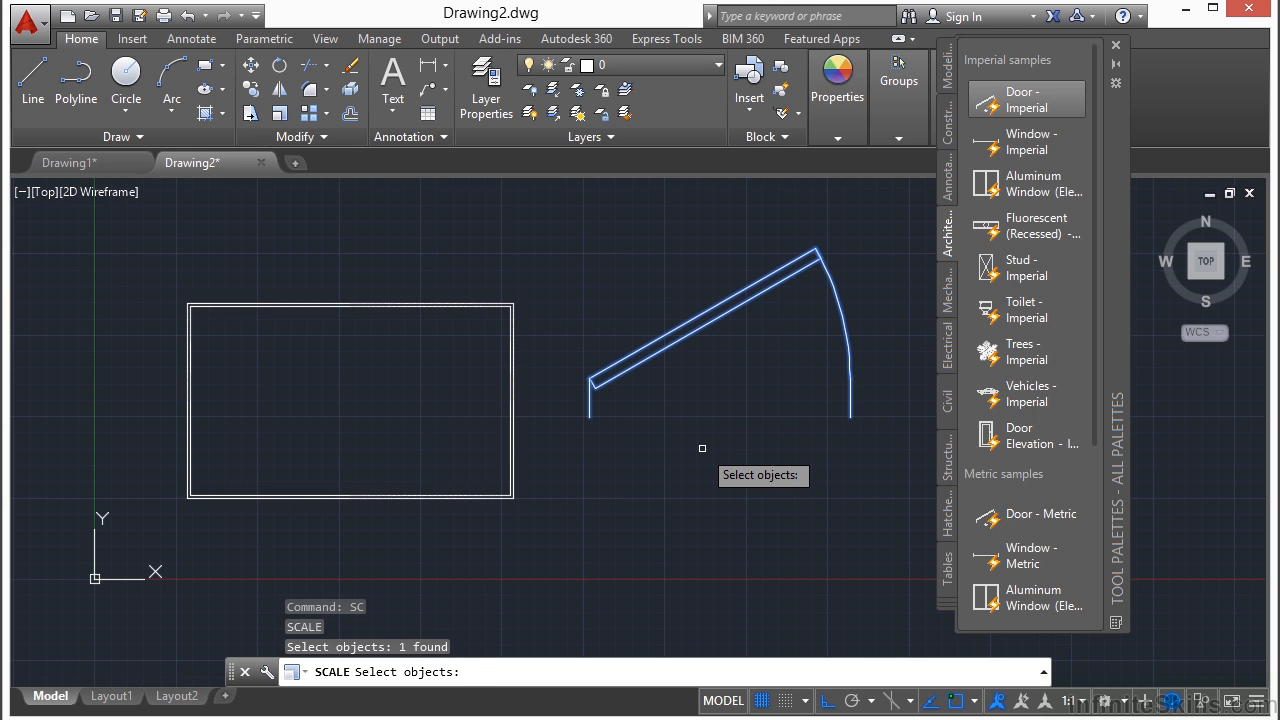
{"action": "key", "text": "Return"}
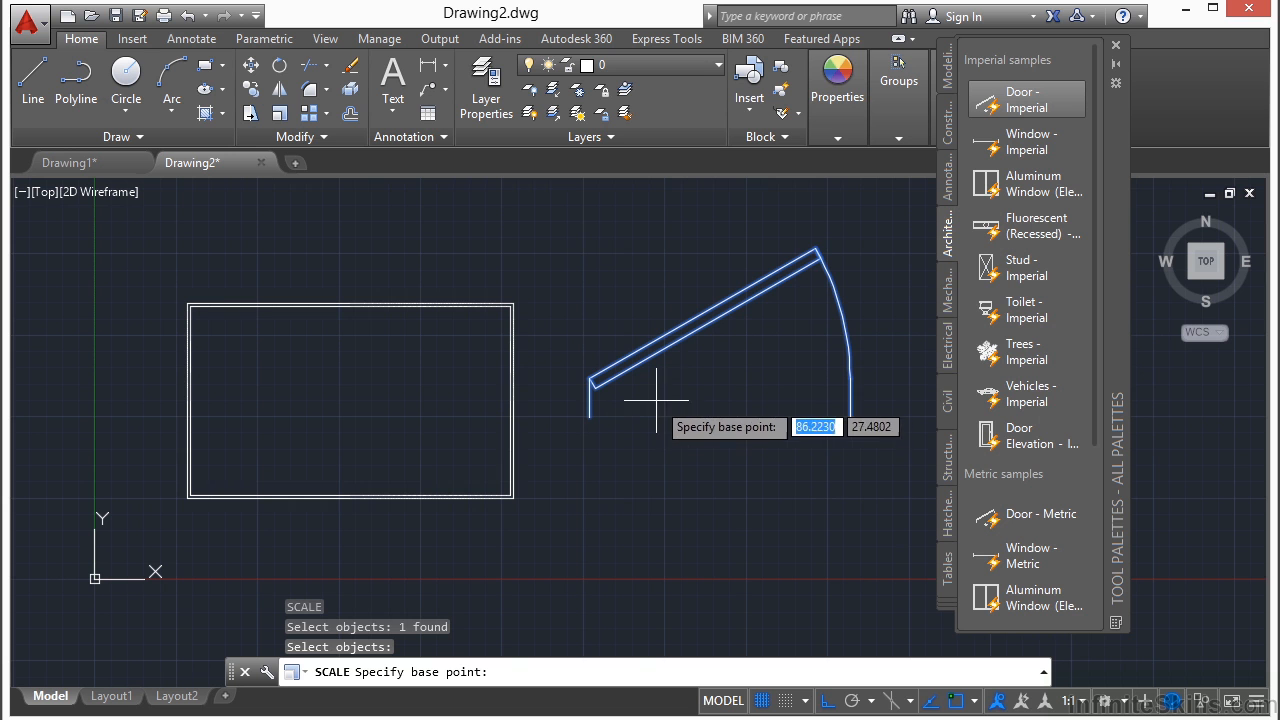
{"action": "left_click", "coordinate": [713, 366]}
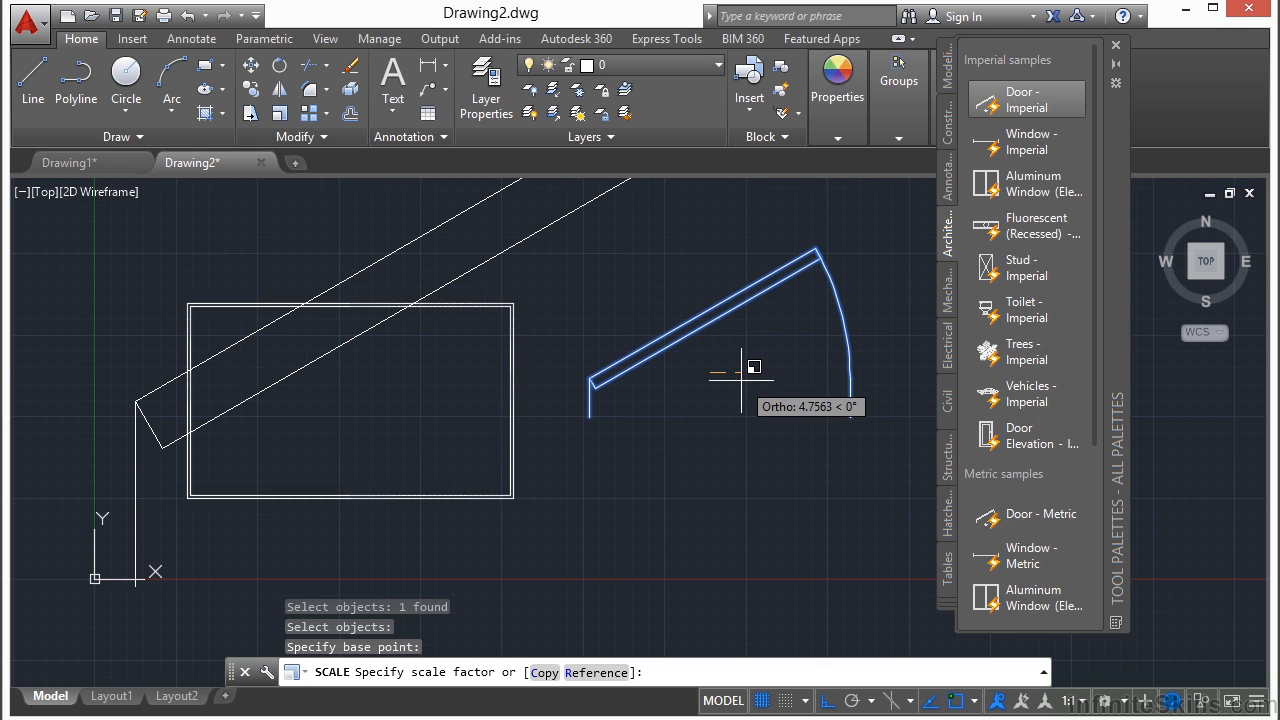
{"action": "type", "text": "1/12"}
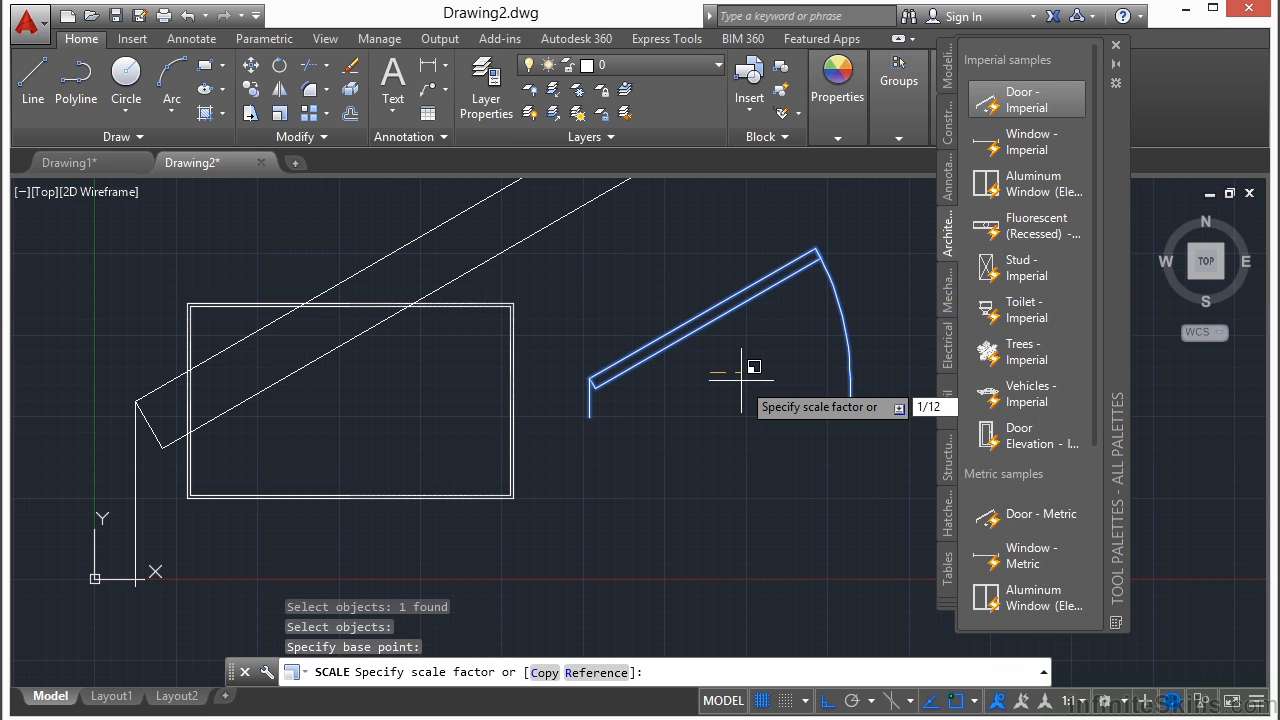
{"action": "key", "text": "Return"}
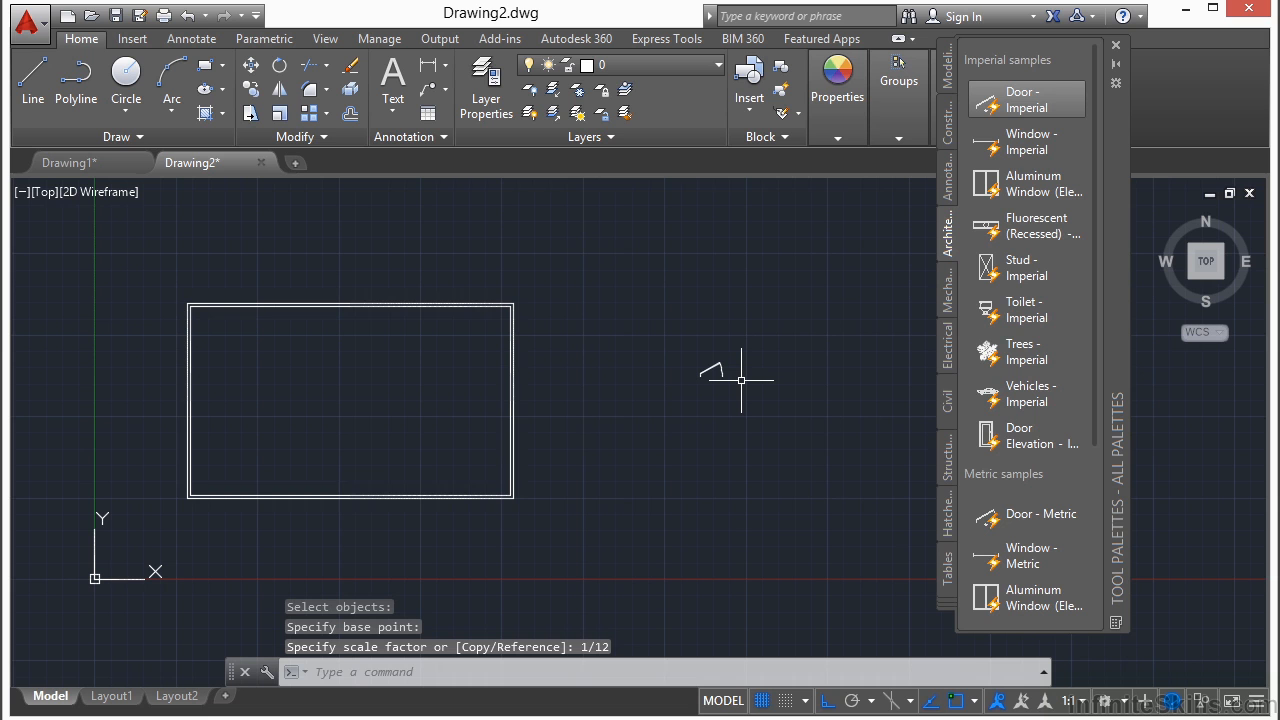
Move the door by the lower endpoint of its left jamb to a nearest-snap point on the upper wall's inner line, left of the middle
{"action": "type", "text": "M"}
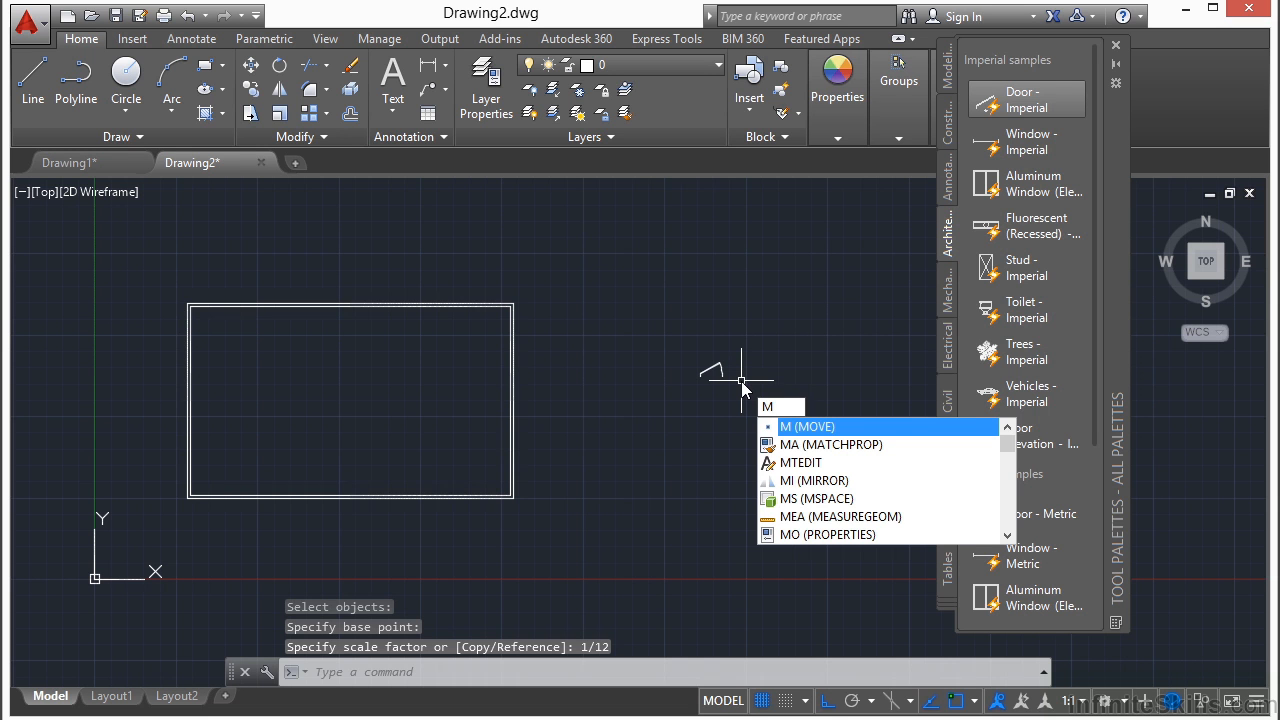
{"action": "key", "text": "Return"}
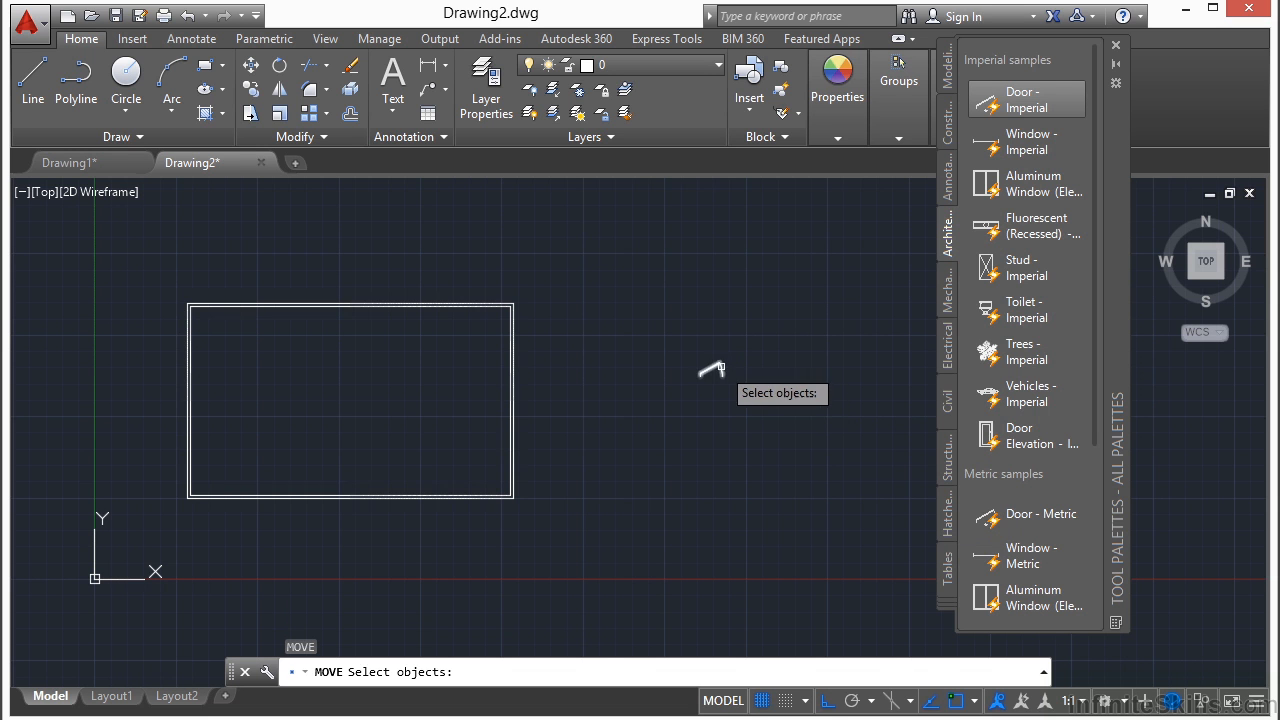
{"action": "left_click", "coordinate": [716, 370]}
{"action": "key", "text": "Return"}
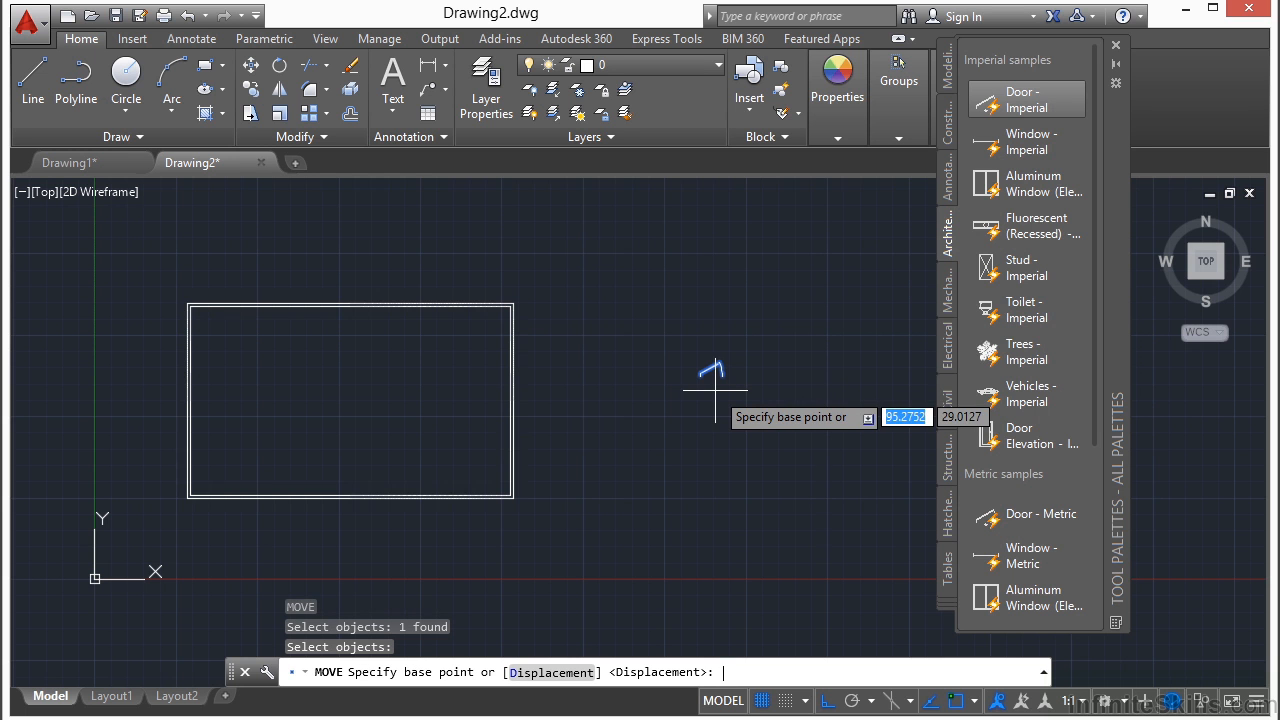
{"action": "scroll", "coordinate": [715, 390], "scroll_direction": "up", "scroll_amount": 6}
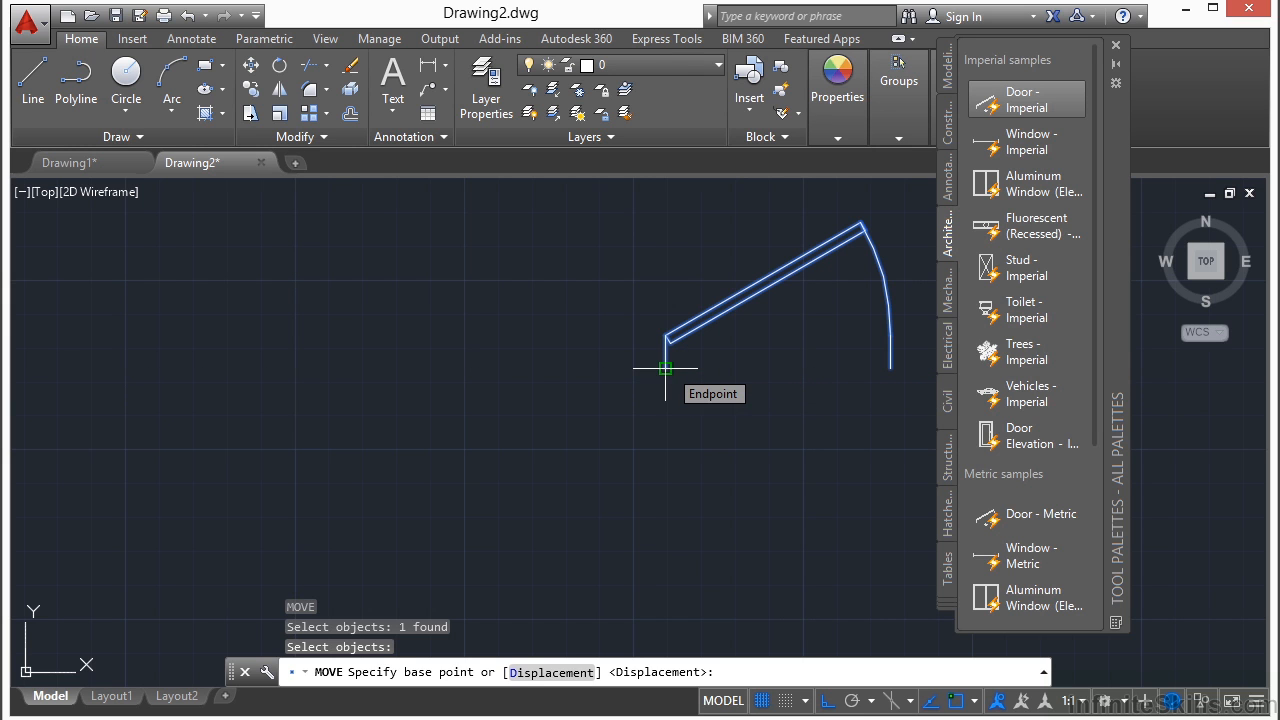
{"action": "type", "text": "end"}
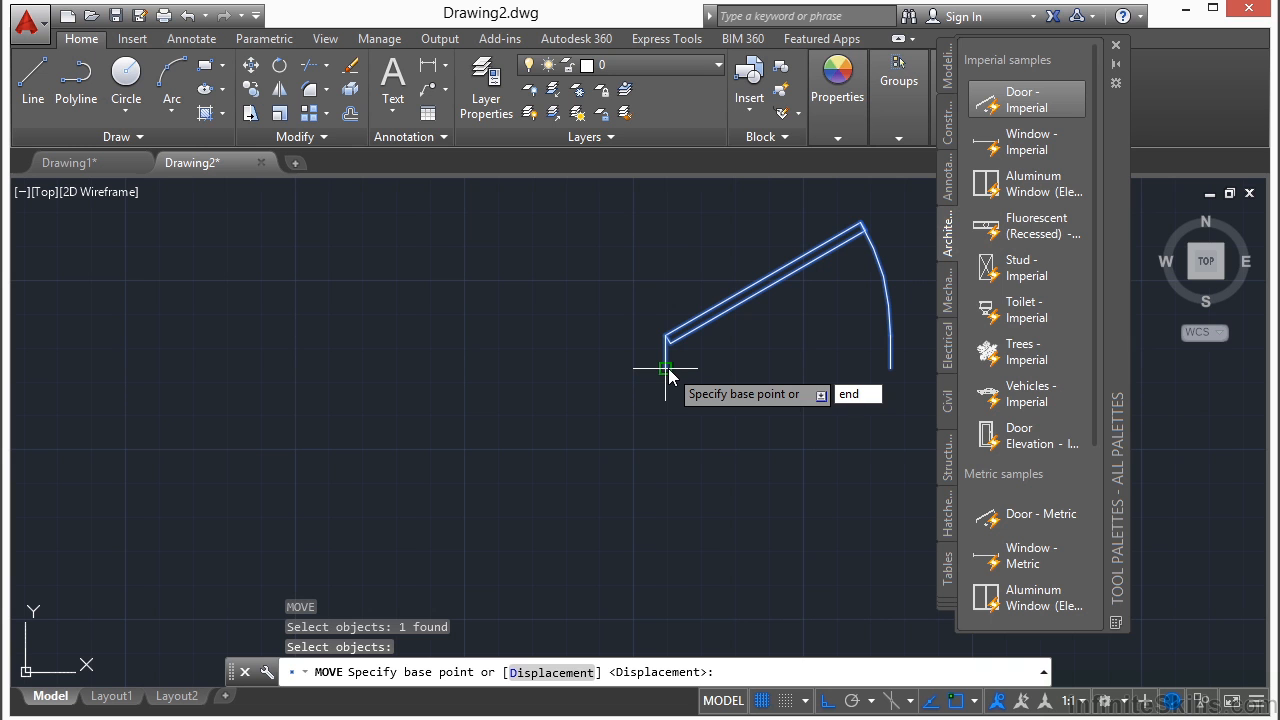
{"action": "key", "text": "Return"}
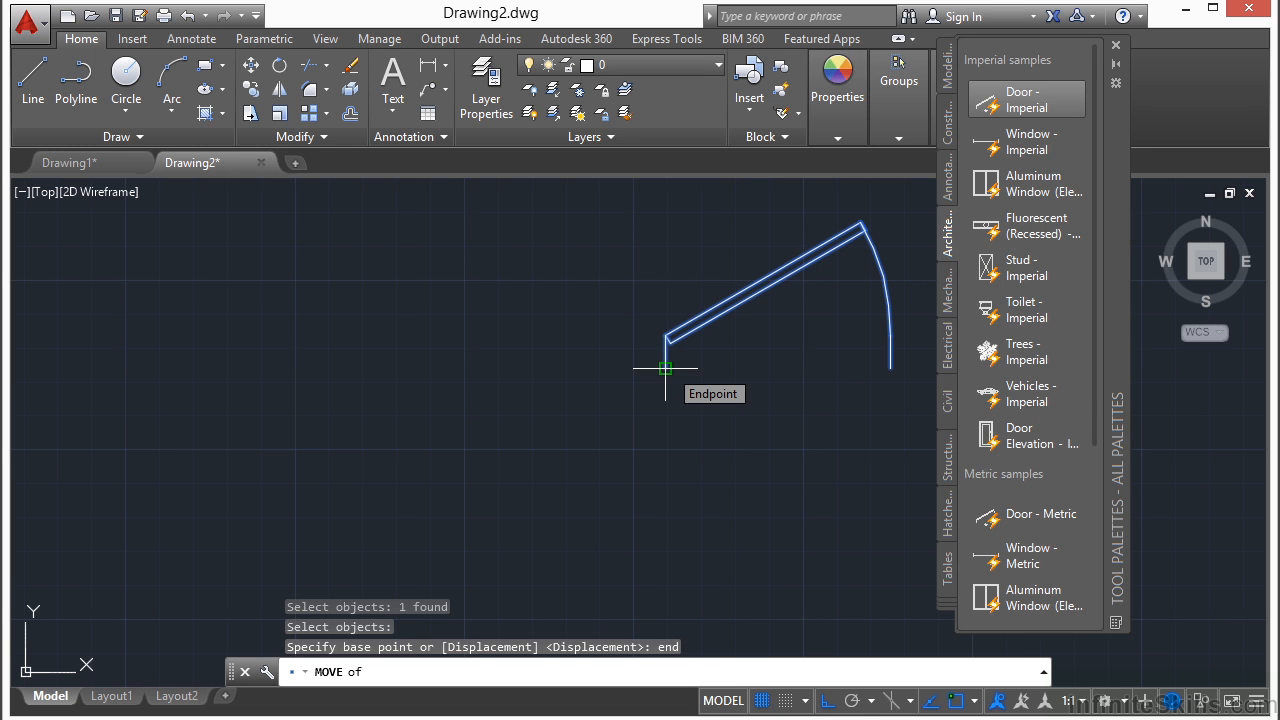
{"action": "left_click", "coordinate": [666, 369]}
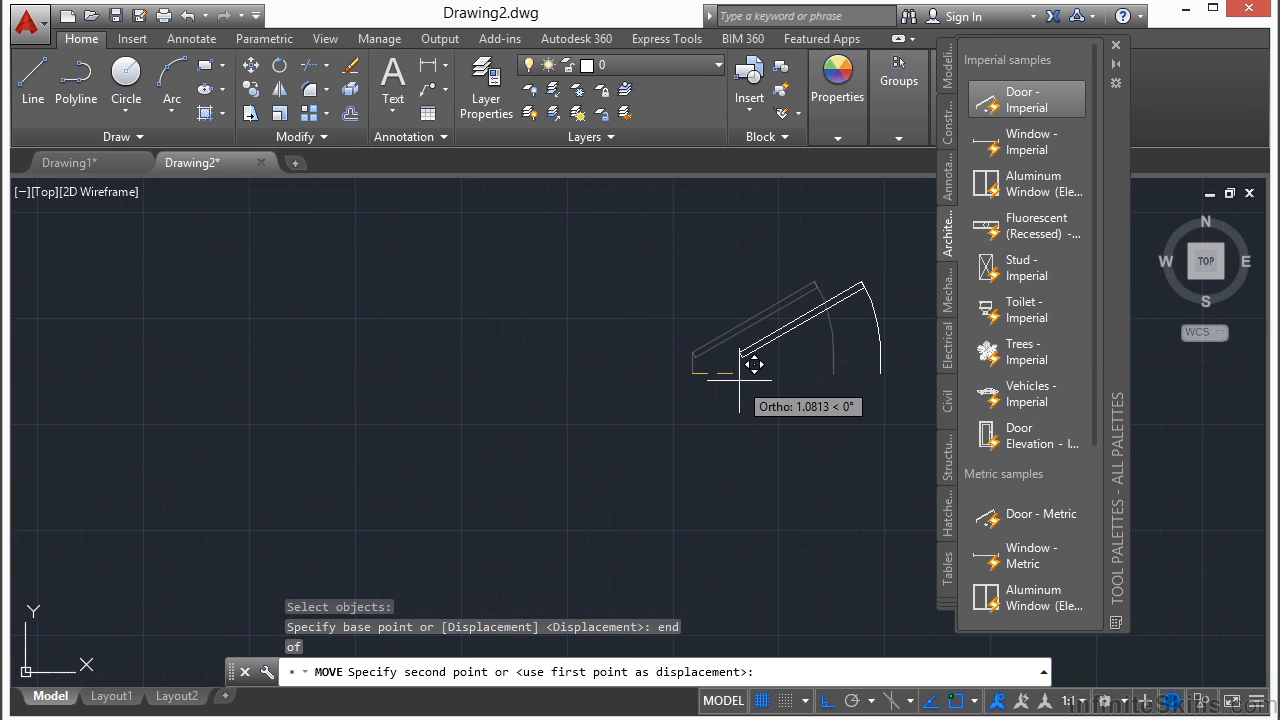
{"action": "scroll", "coordinate": [756, 366], "scroll_direction": "down", "scroll_amount": 3}
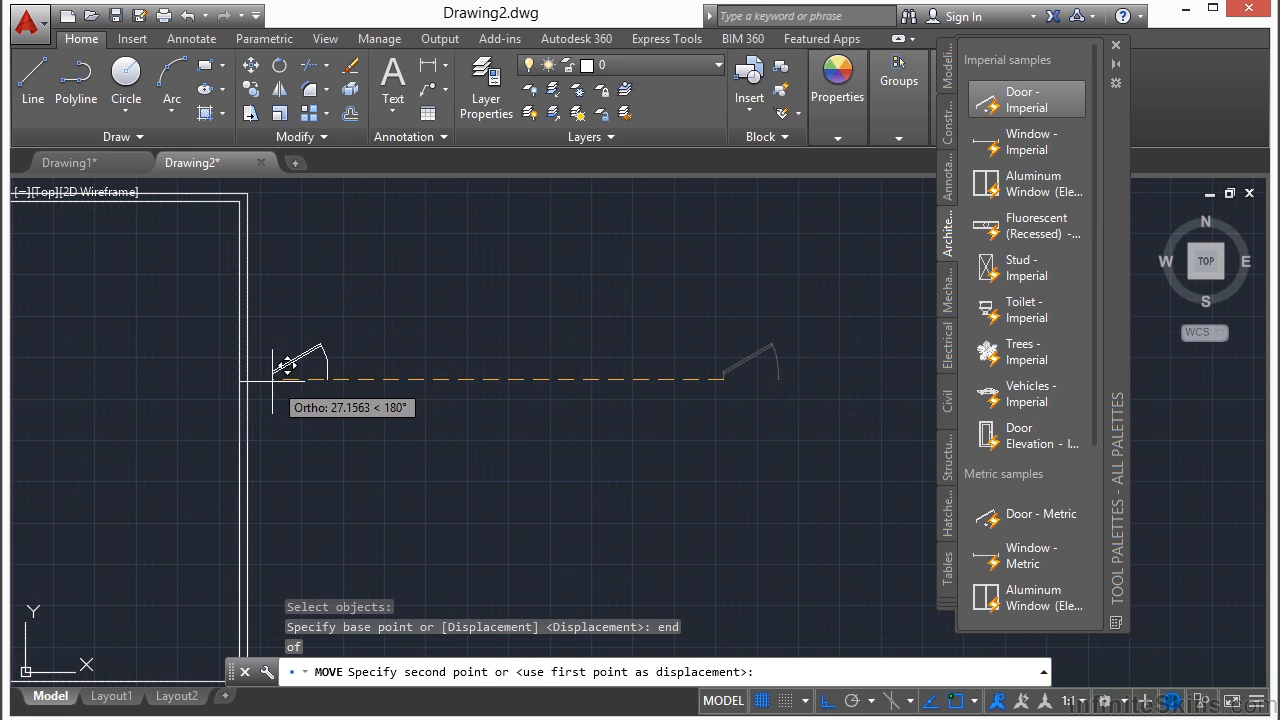
{"action": "mouse_move", "coordinate": [280, 370]}
{"action": "middle_mouse_down"}
{"action": "mouse_move", "coordinate": [783, 443]}
{"action": "mouse_move", "coordinate": [752, 423]}
{"action": "middle_mouse_up"}
{"action": "middle_click_drag", "start_coordinate": [443, 380], "coordinate": [590, 400]}
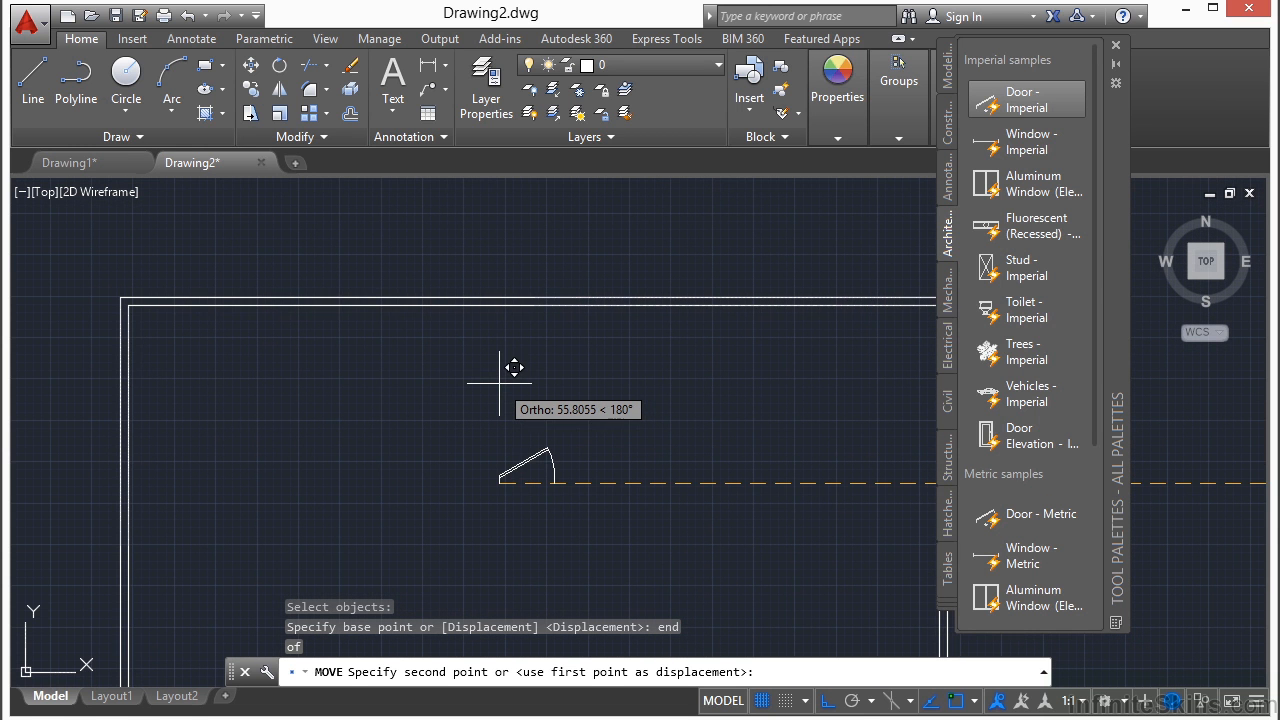
{"action": "type", "text": "nea"}
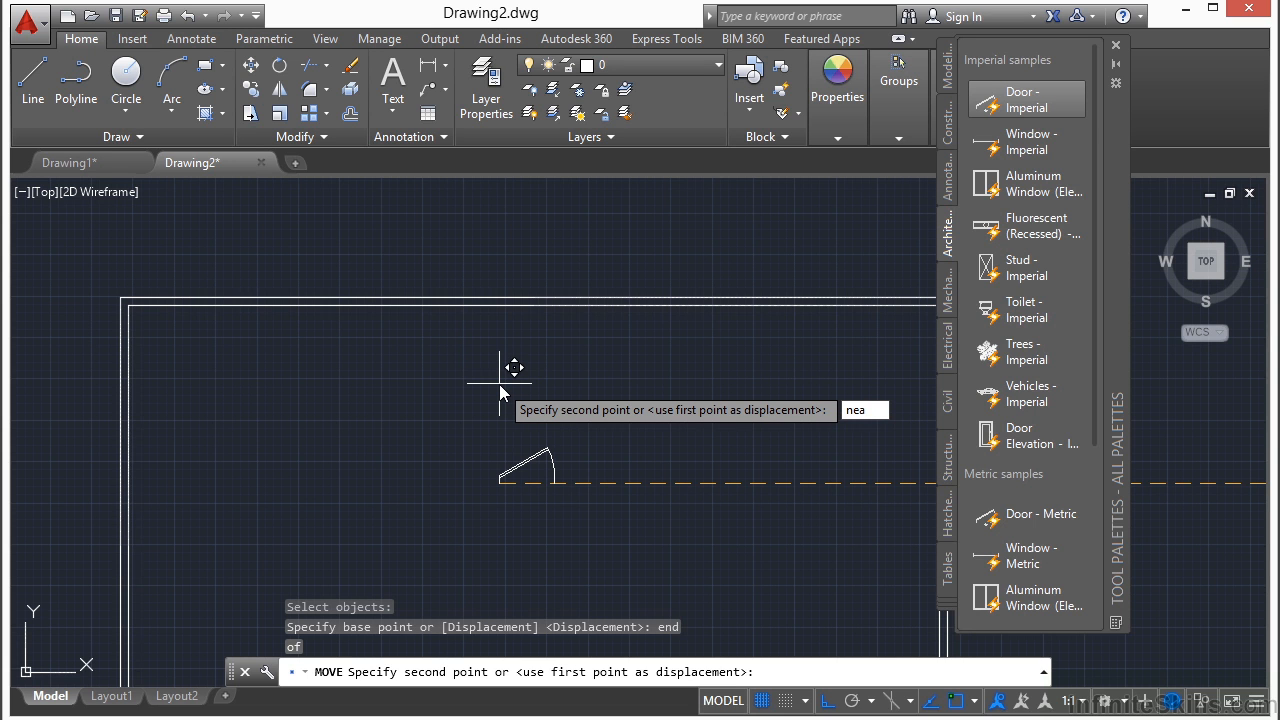
{"action": "key", "text": "Return"}
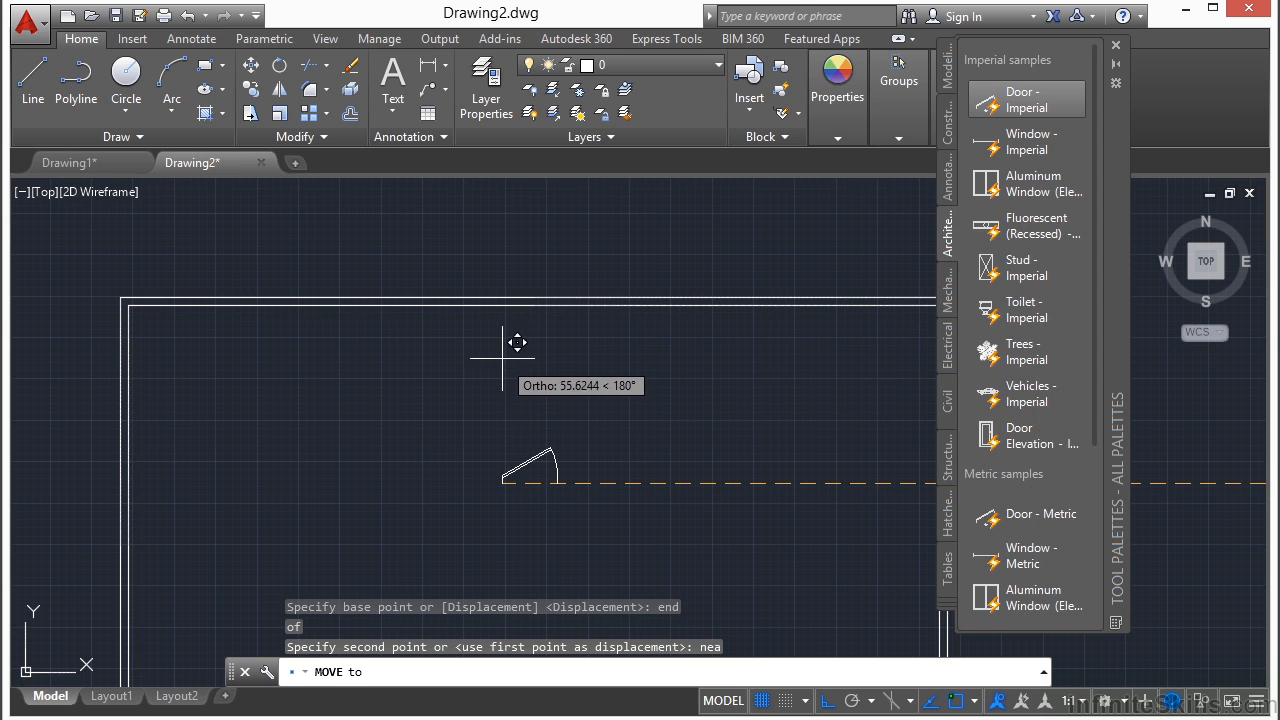
{"action": "left_click", "coordinate": [506, 302]}
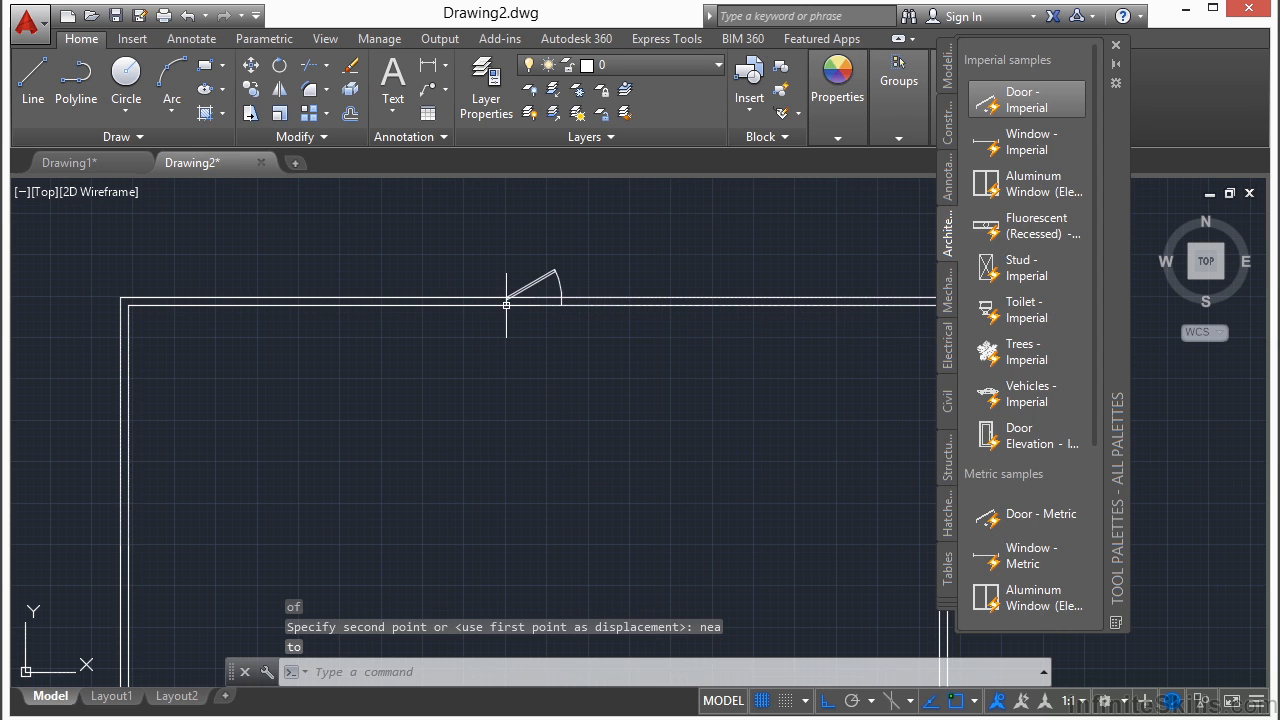
Trim the upper wall's inner and outer lines between the door jambs, using all objects as cutting edges
{"action": "scroll", "coordinate": [504, 330], "scroll_direction": "down", "scroll_amount": 1}
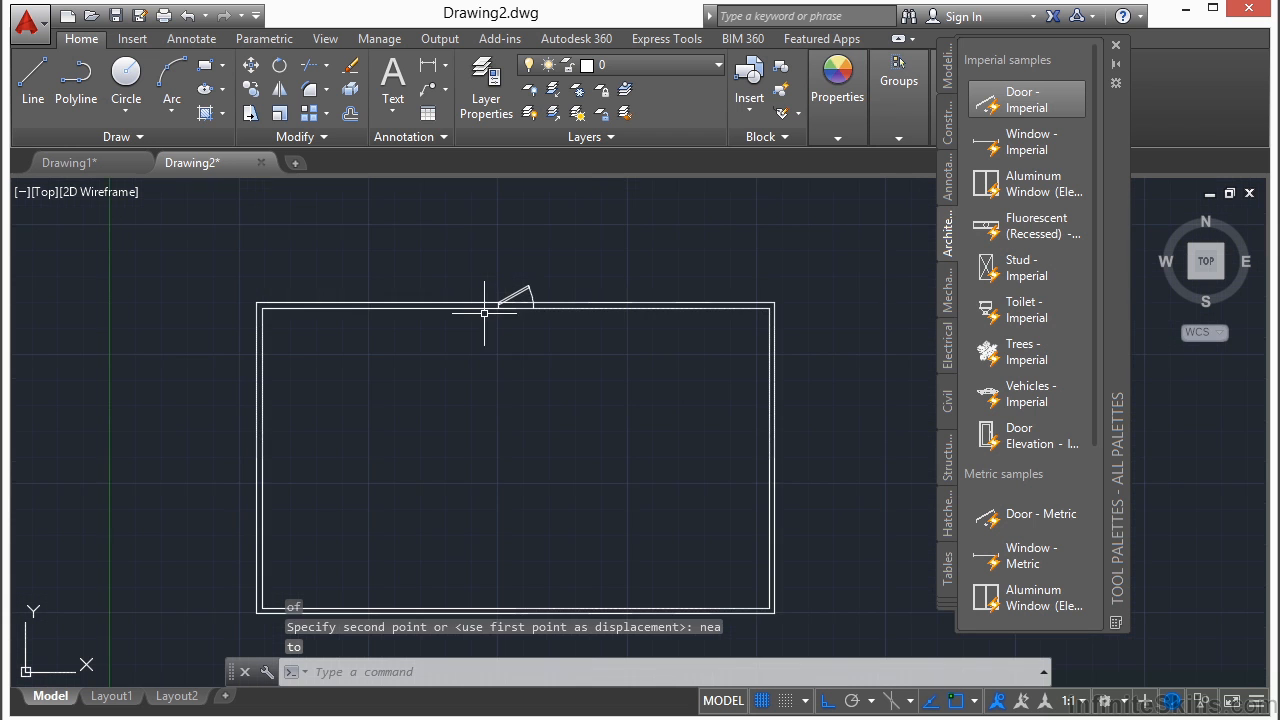
{"action": "scroll", "coordinate": [518, 313], "scroll_direction": "up", "scroll_amount": 3}
{"action": "mouse_move", "coordinate": [518, 313]}
{"action": "middle_mouse_down"}
{"action": "mouse_move", "coordinate": [517, 372]}
{"action": "mouse_move", "coordinate": [596, 440]}
{"action": "middle_mouse_up"}
{"action": "scroll", "coordinate": [515, 360], "scroll_direction": "up", "scroll_amount": 4}
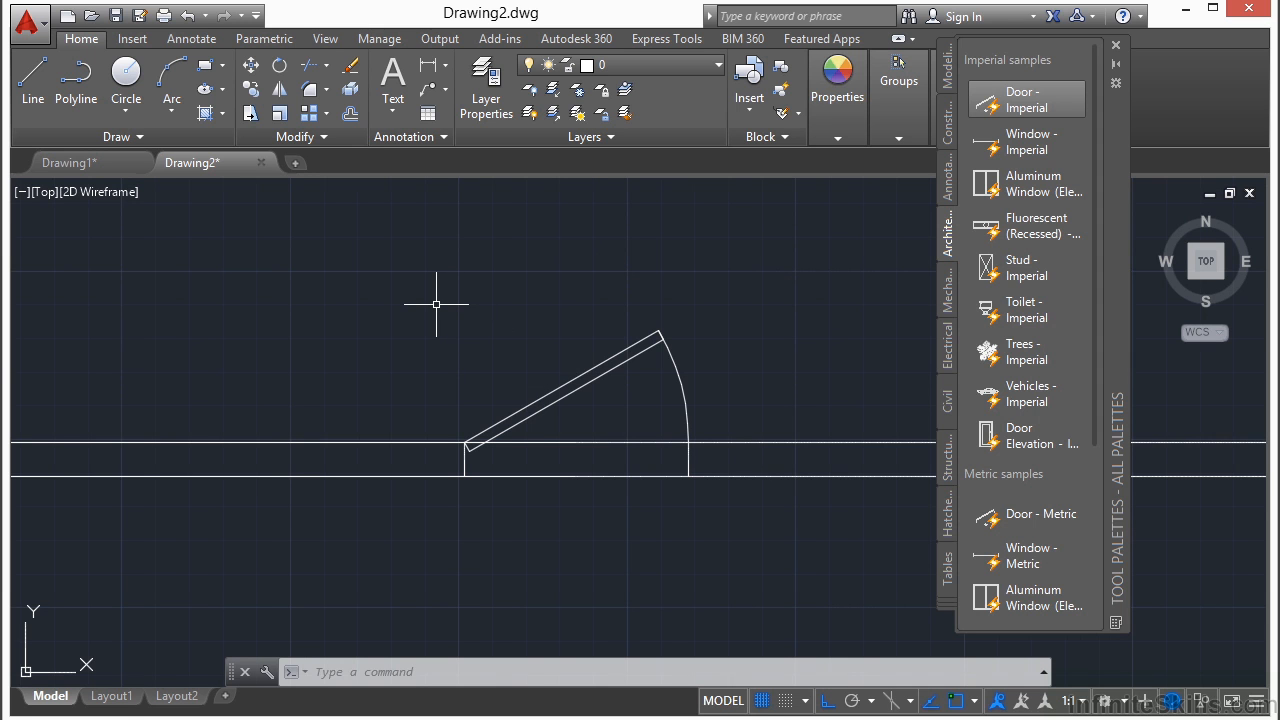
{"action": "type", "text": "TRIM"}
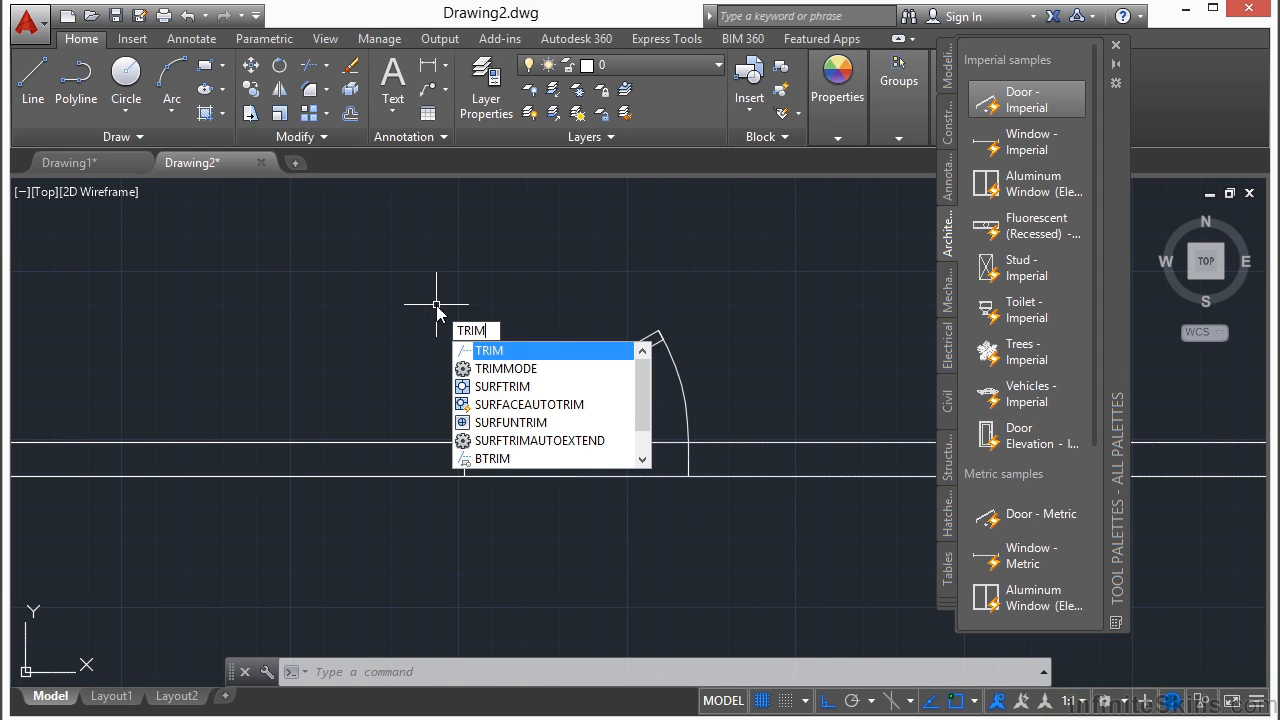
{"action": "key", "text": "Return"}
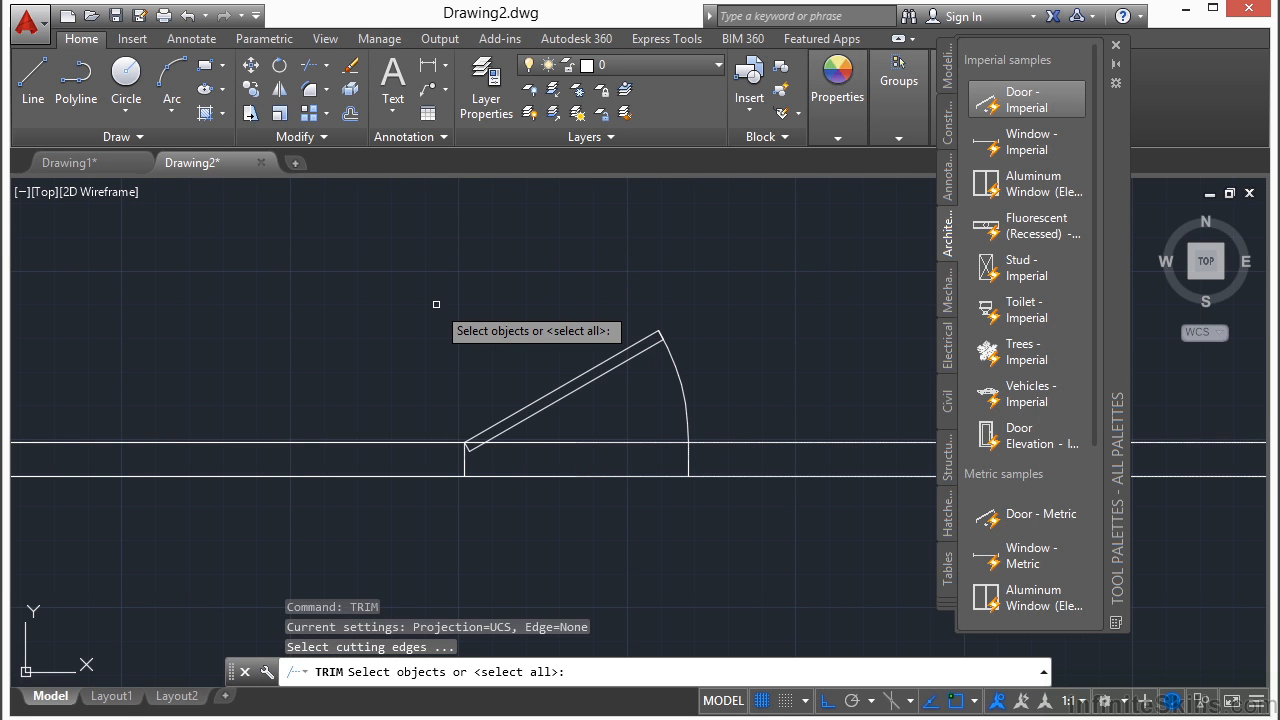
{"action": "left_click", "coordinate": [351, 250]}
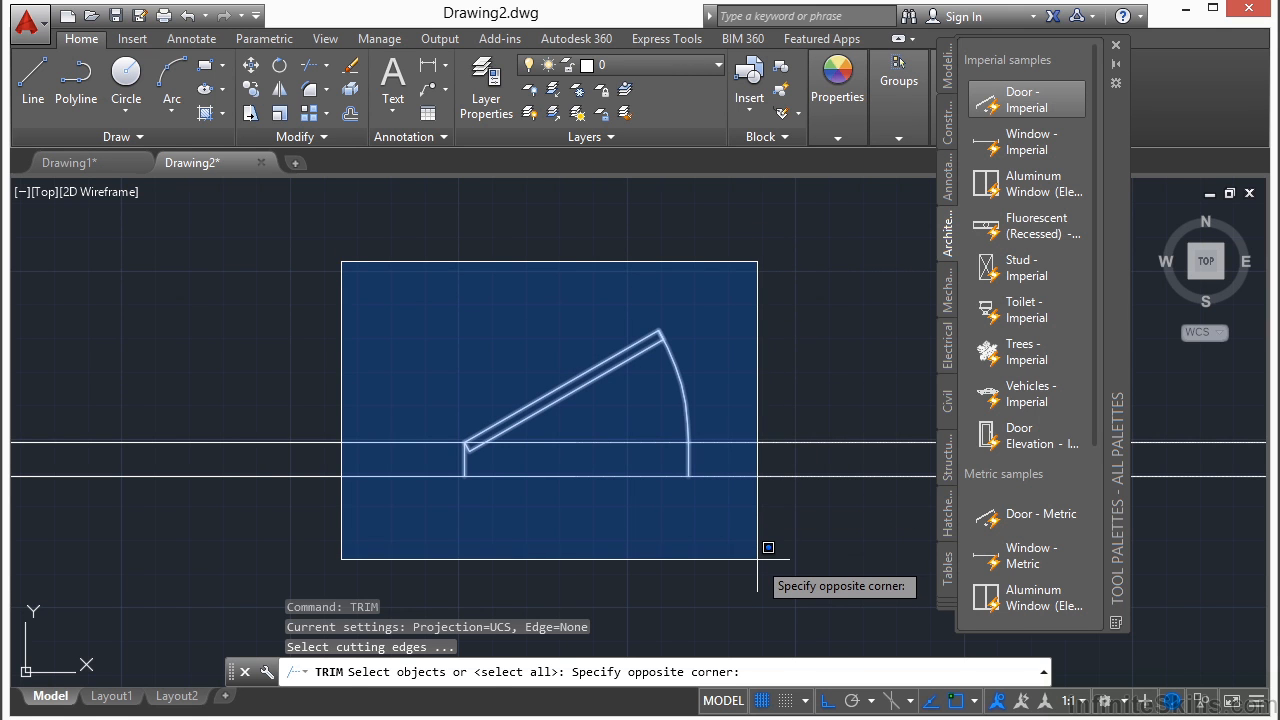
{"action": "left_click", "coordinate": [759, 552]}
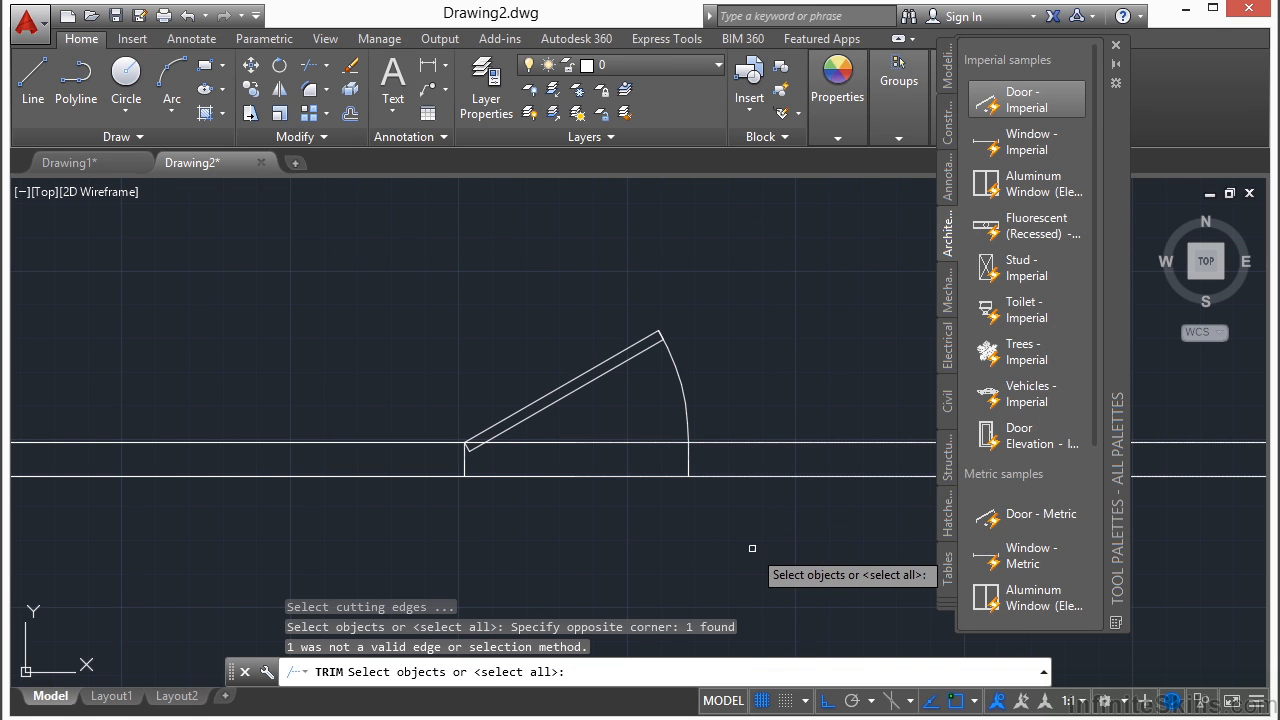
{"action": "key", "text": "Return"}
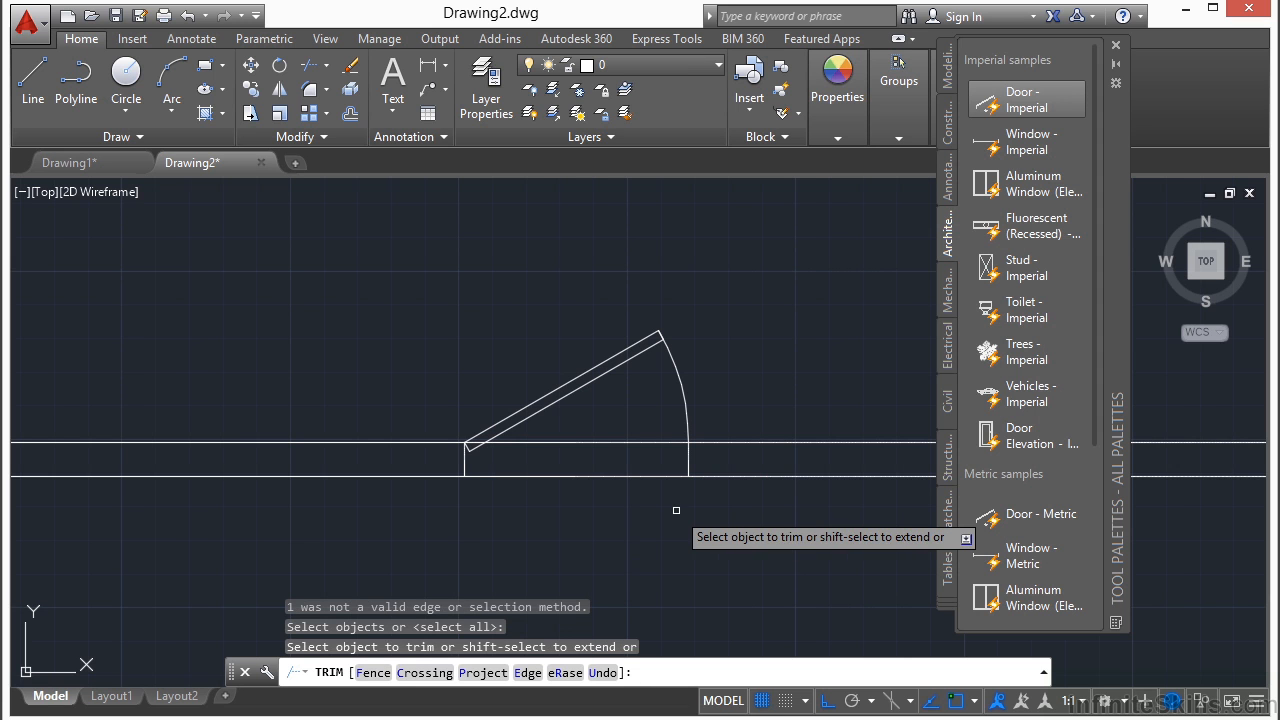
{"action": "left_click", "coordinate": [626, 477]}
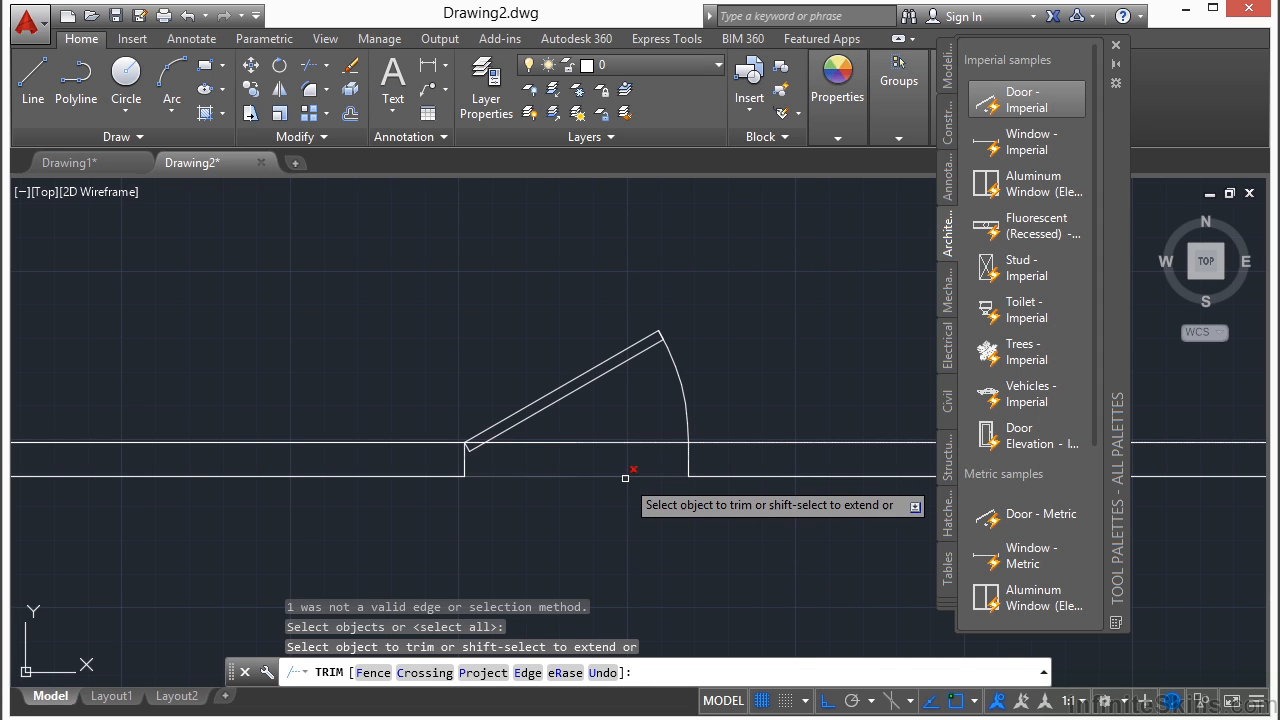
{"action": "left_click", "coordinate": [624, 443]}
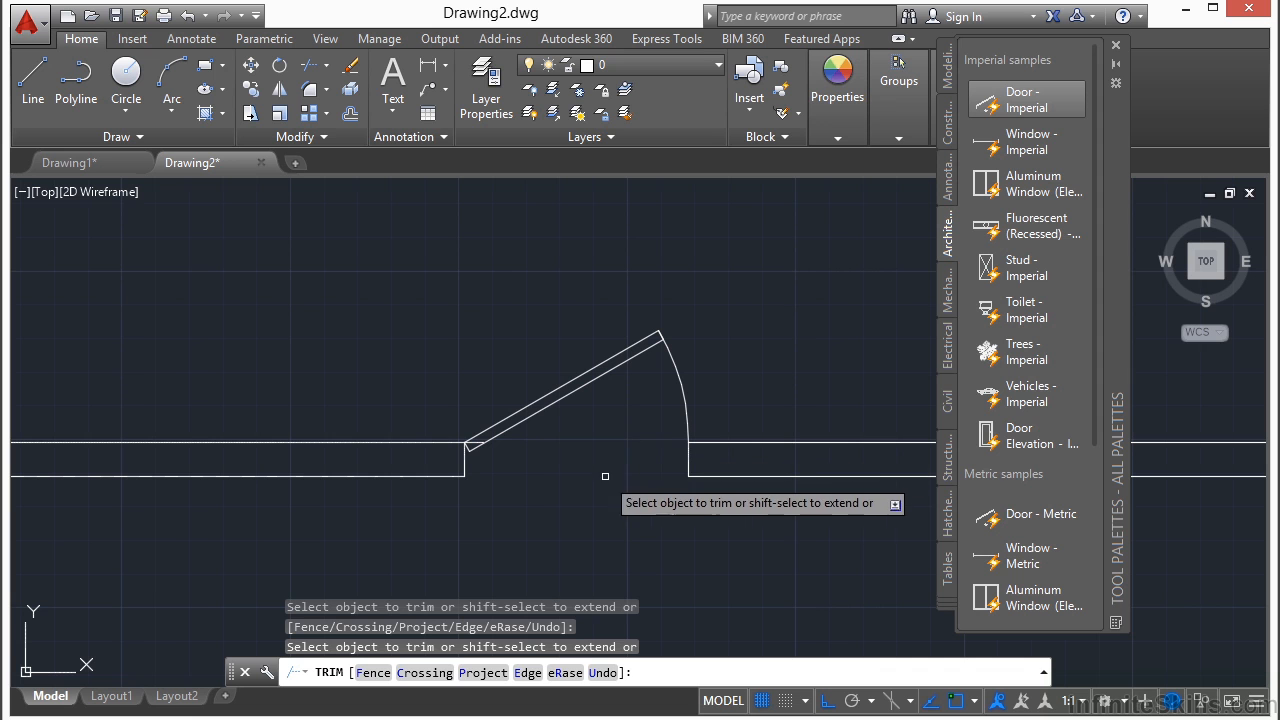
Trim the leftover bit of outer wall line inside the door leaf at the hinge, and fit the whole room in view
{"action": "scroll", "coordinate": [470, 442], "scroll_direction": "up", "scroll_amount": 10}
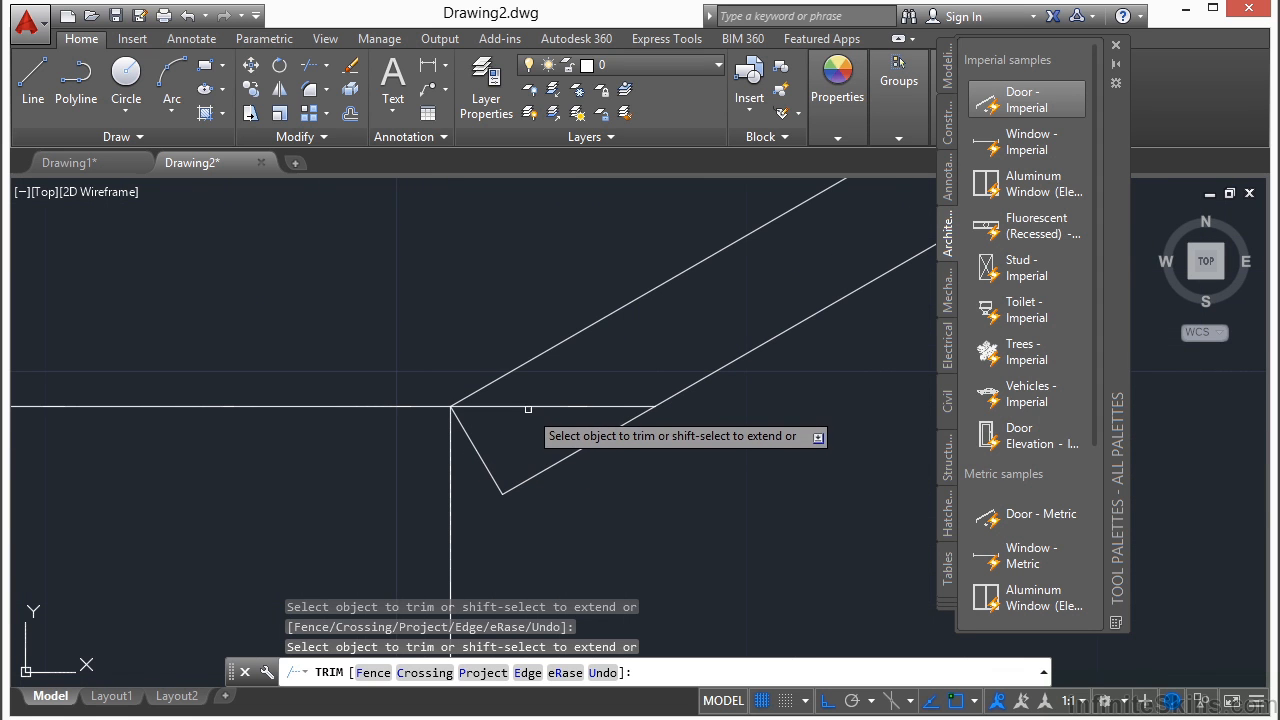
{"action": "left_click", "coordinate": [528, 407]}
{"action": "scroll", "coordinate": [470, 405], "scroll_direction": "down", "scroll_amount": 8}
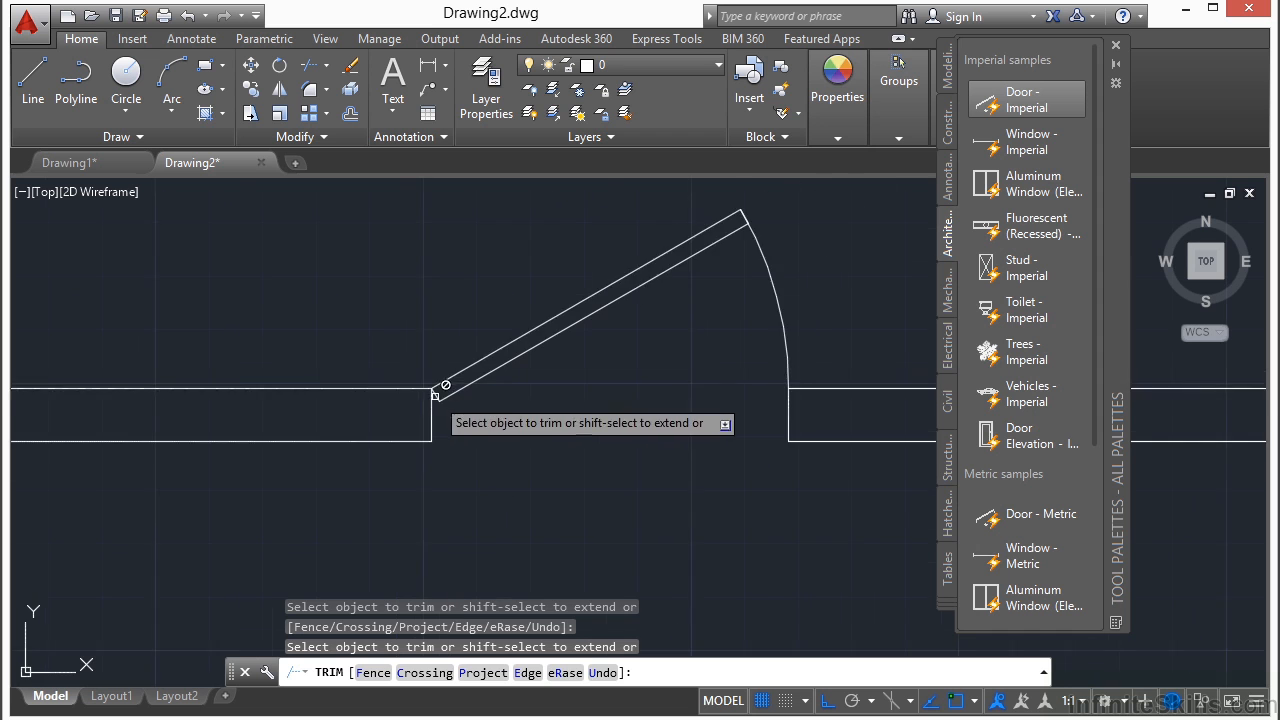
{"action": "right_click", "coordinate": [532, 432]}
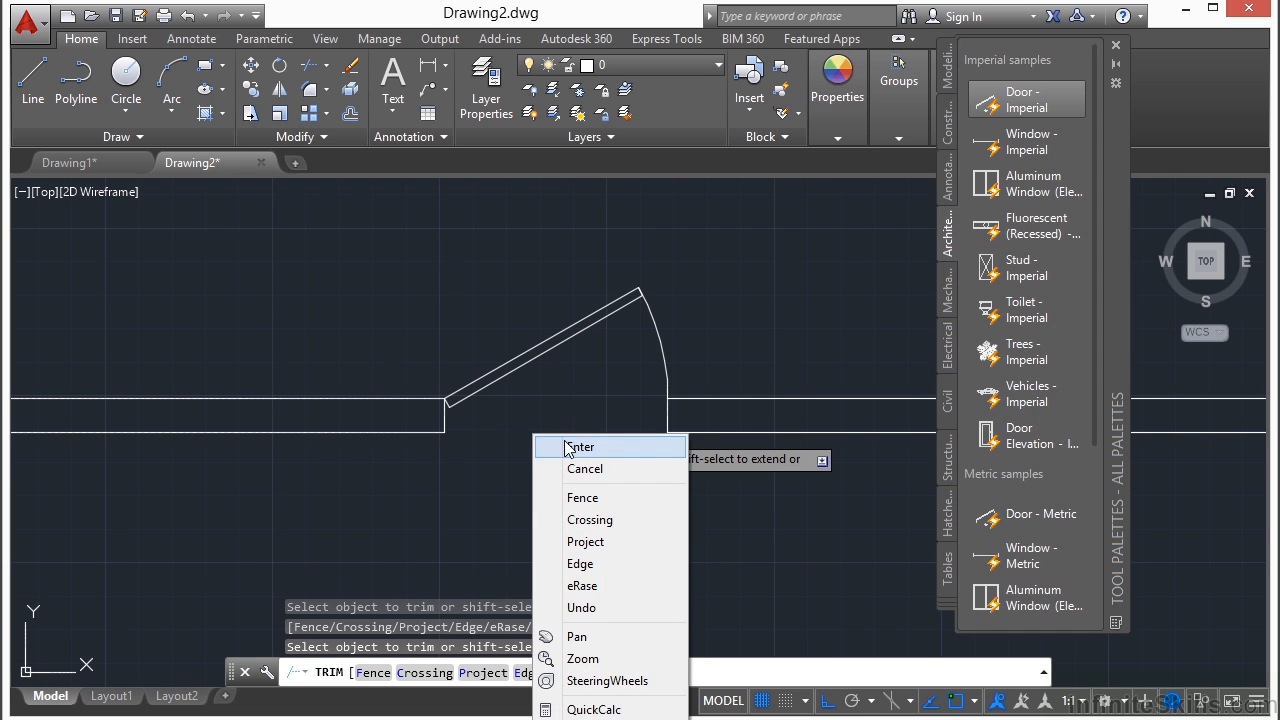
{"action": "left_click", "coordinate": [562, 447]}
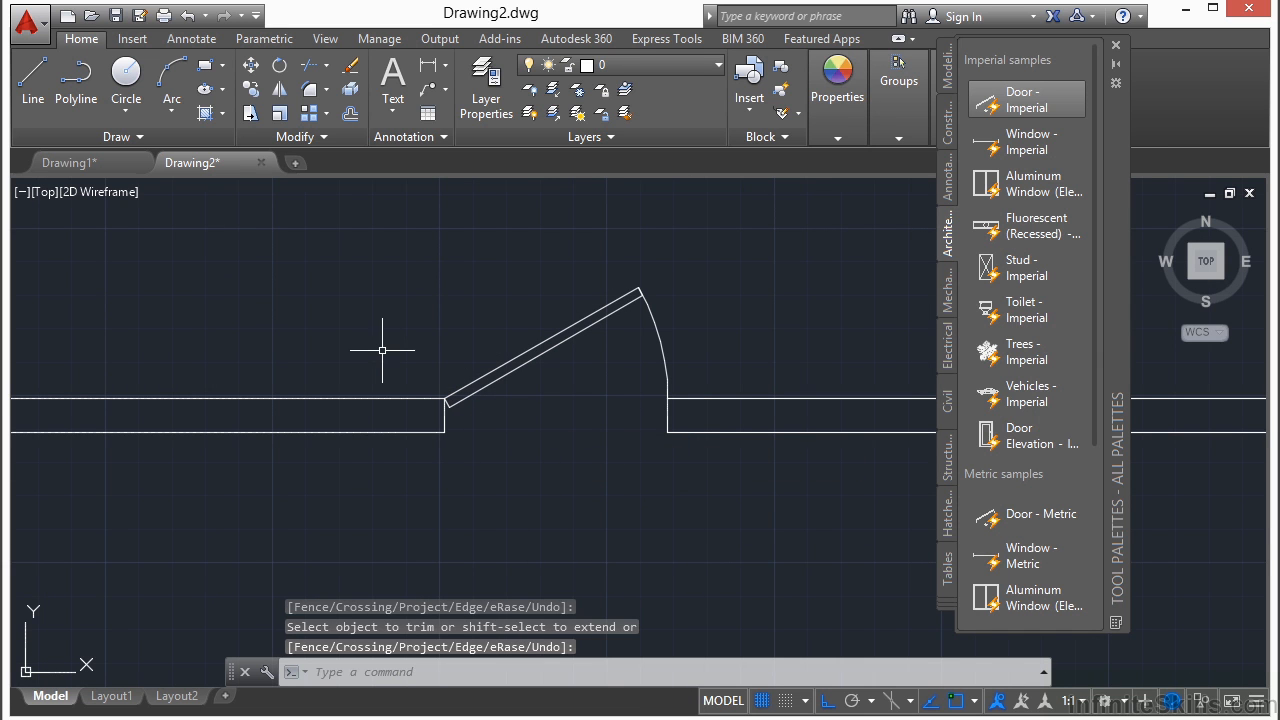
{"action": "middle_click", "coordinate": [372, 276]}
{"action": "middle_click", "coordinate": [372, 276]}
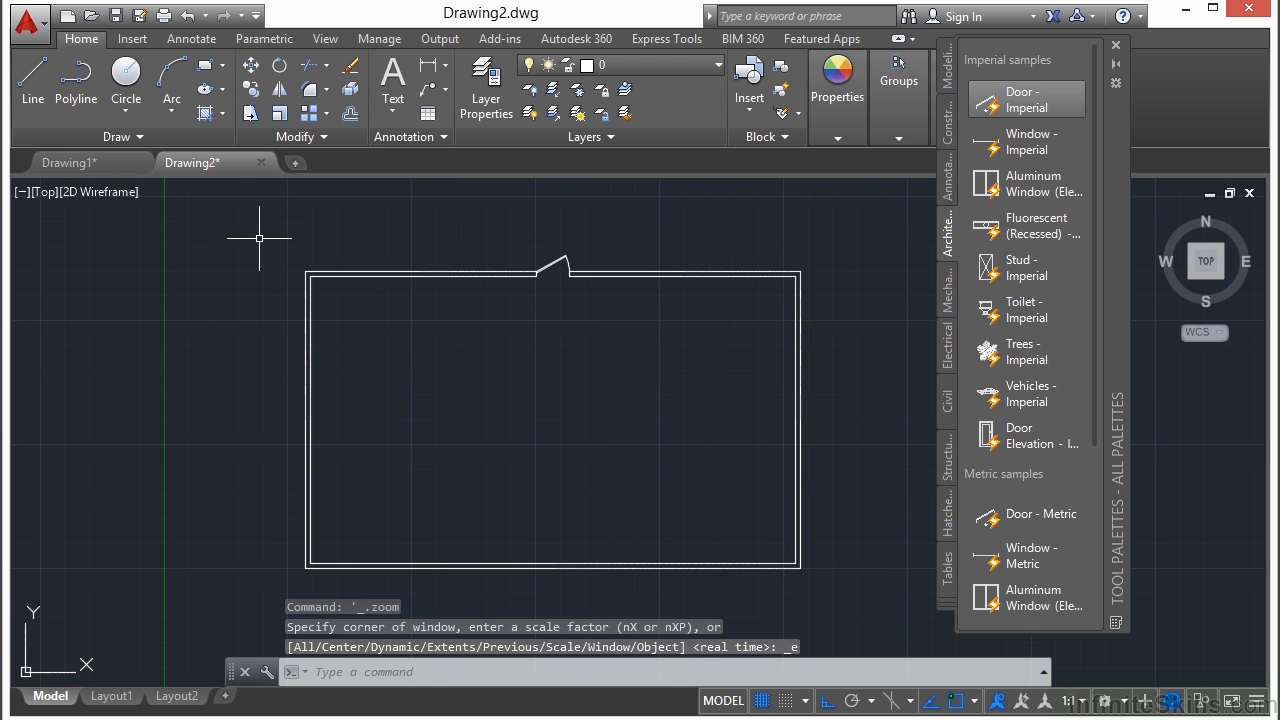